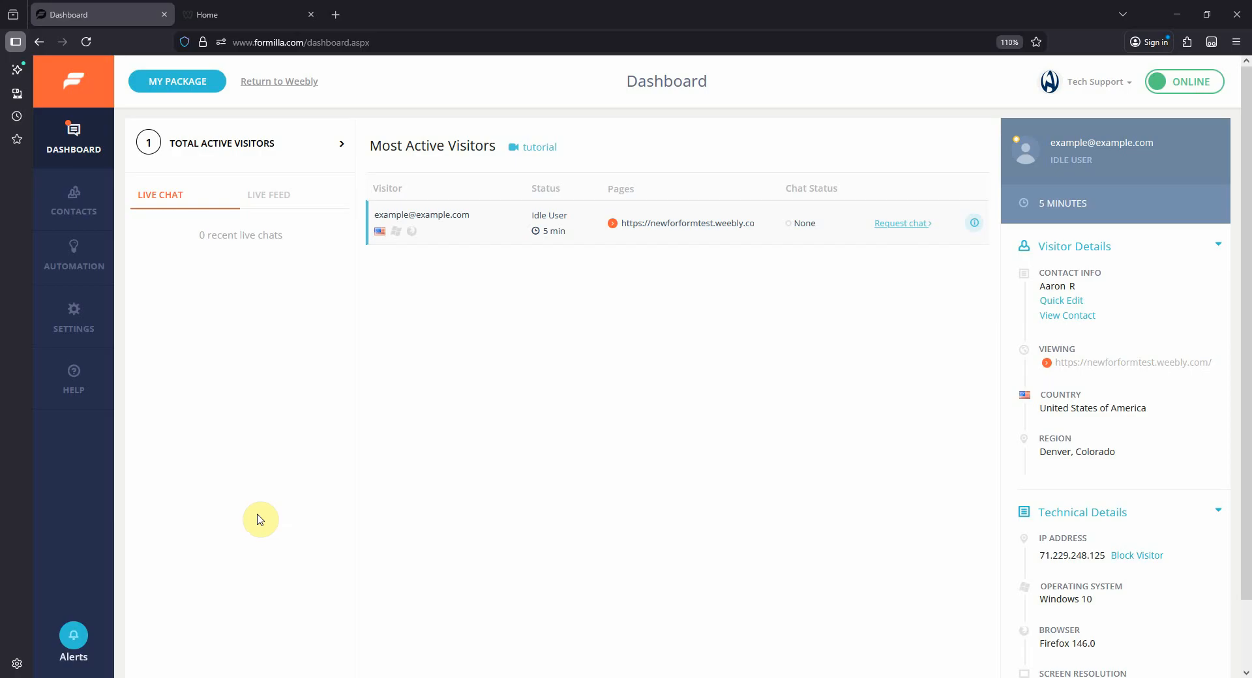
- Create a new custom bot from the Blank Template in the Automation section's Custom Bots
{"action": "mouse_move", "coordinate": [102, 255]}
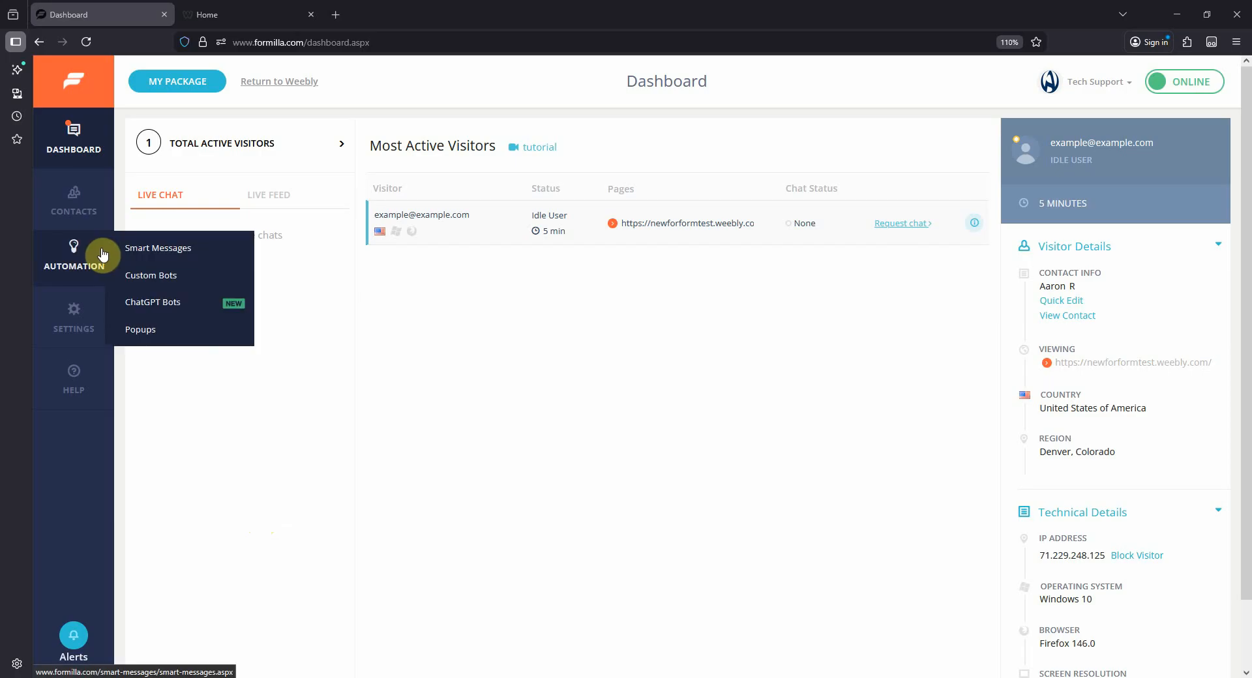
{"action": "left_click", "coordinate": [149, 277]}
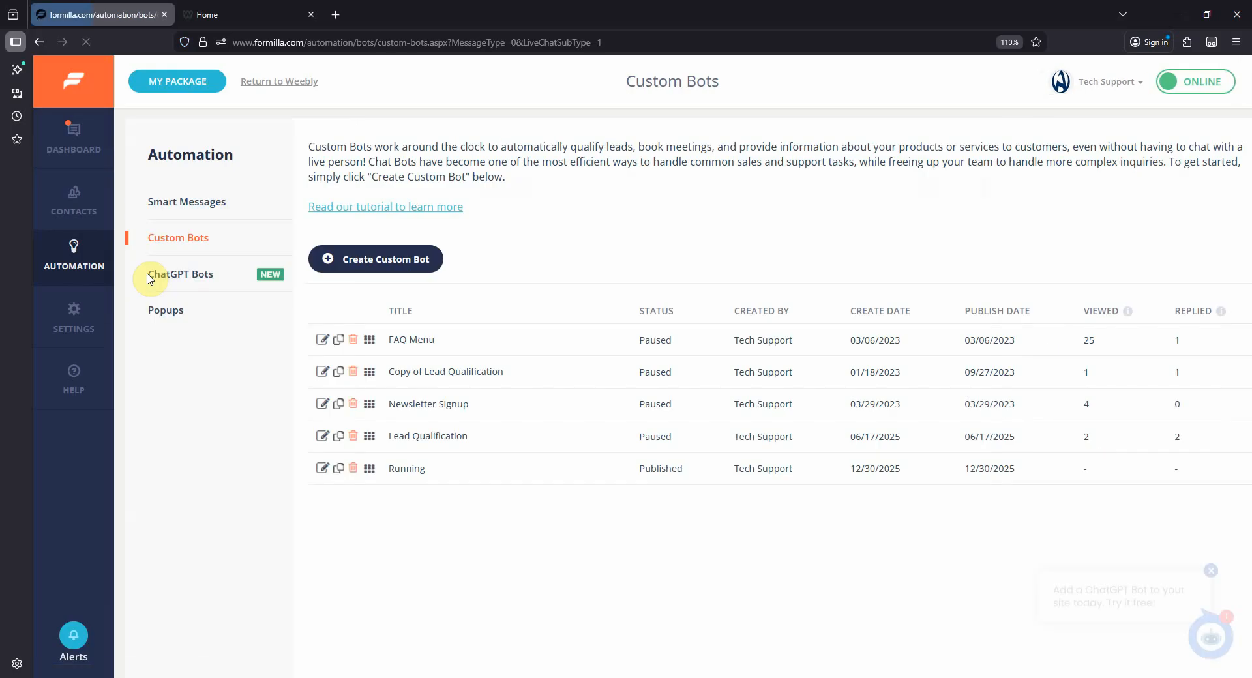
{"action": "left_click", "coordinate": [395, 271]}
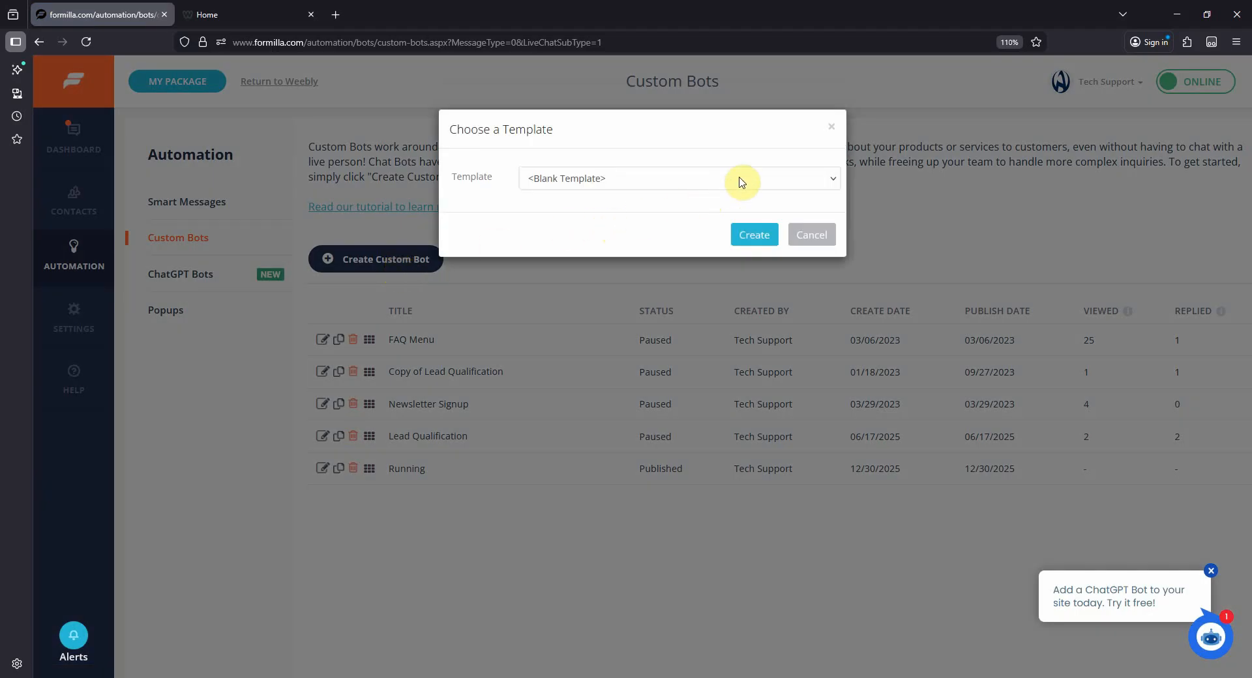
{"action": "left_click", "coordinate": [776, 181]}
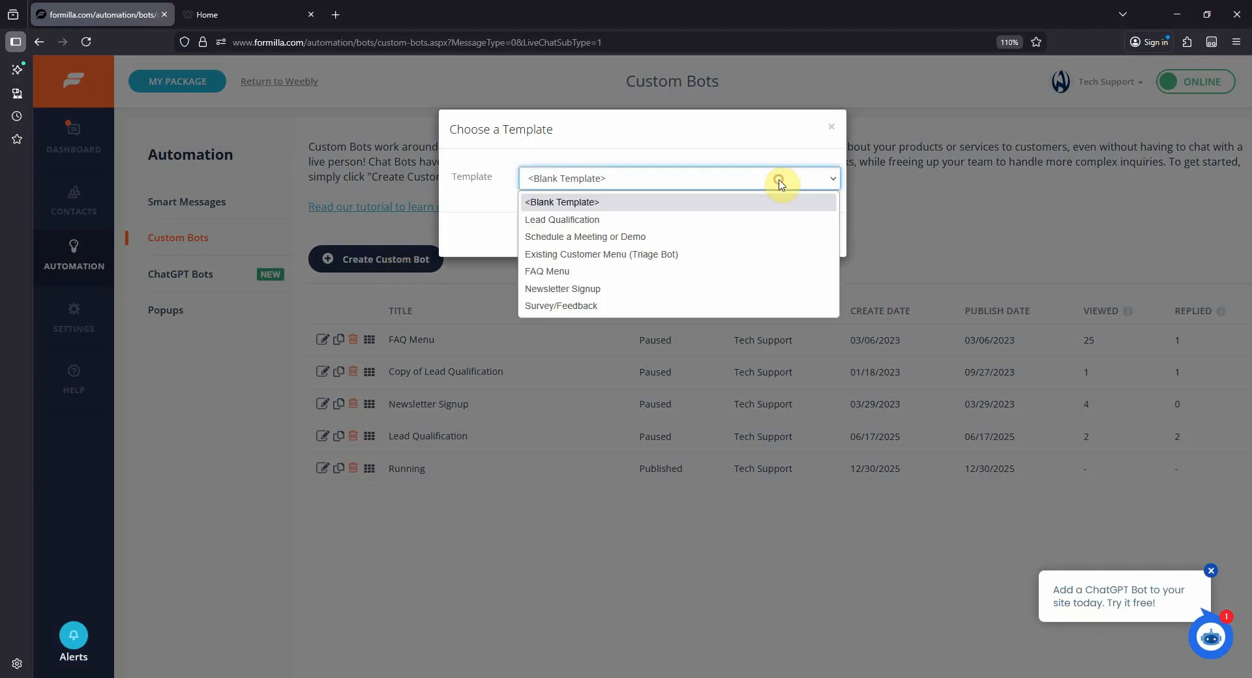
{"action": "left_click", "coordinate": [596, 202]}
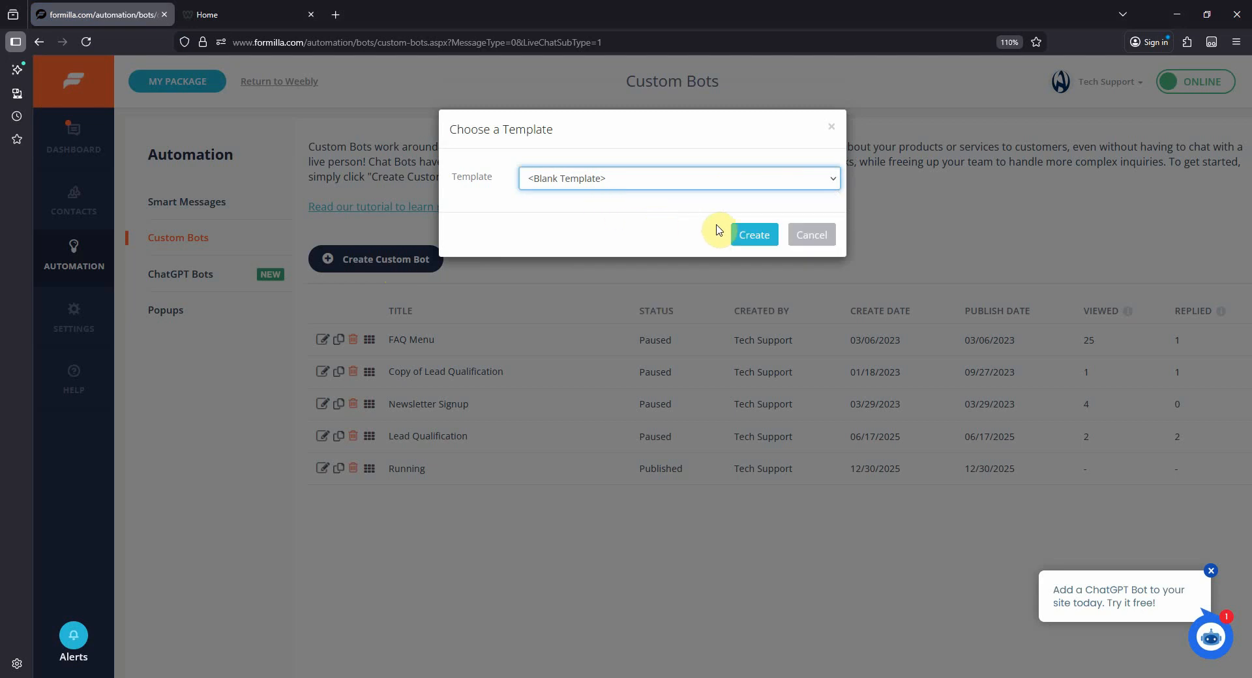
{"action": "left_click", "coordinate": [755, 236]}
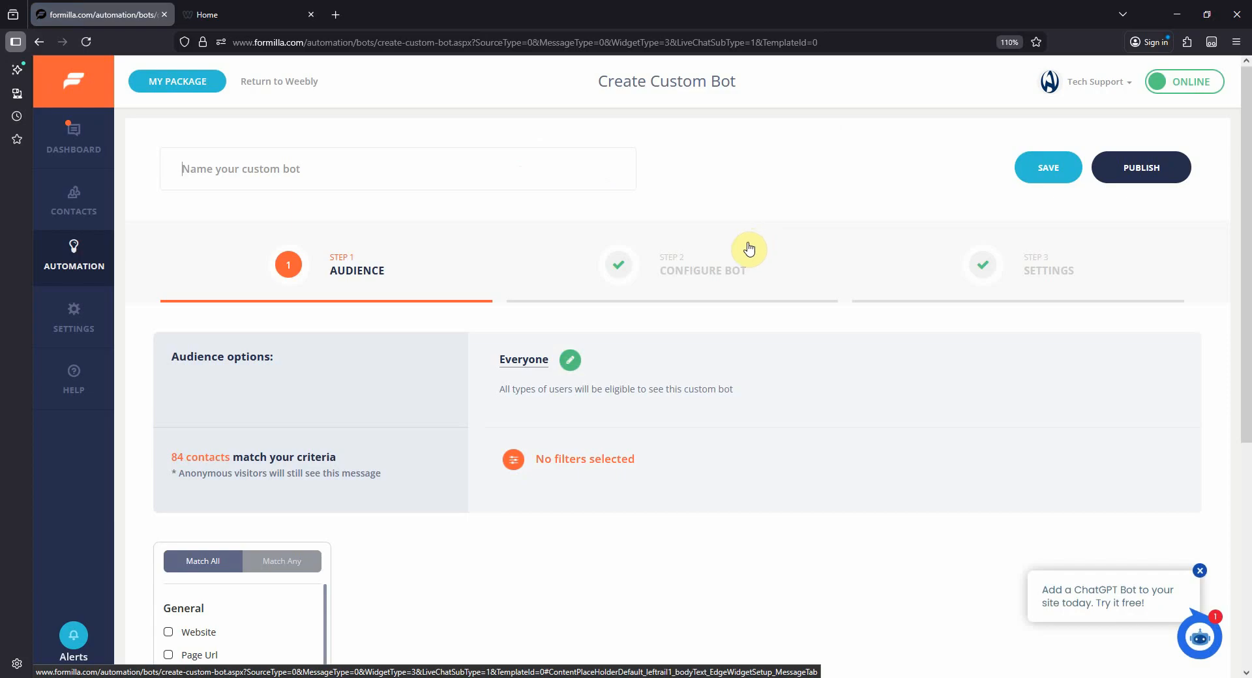
- Set the Welcome message to "Hi there! I'm here to help you find the perfect solution for your needs. I'll ask you a few questions to get started!"
{"action": "scroll", "coordinate": [405, 413], "scroll_direction": "down", "scroll_amount": 5}
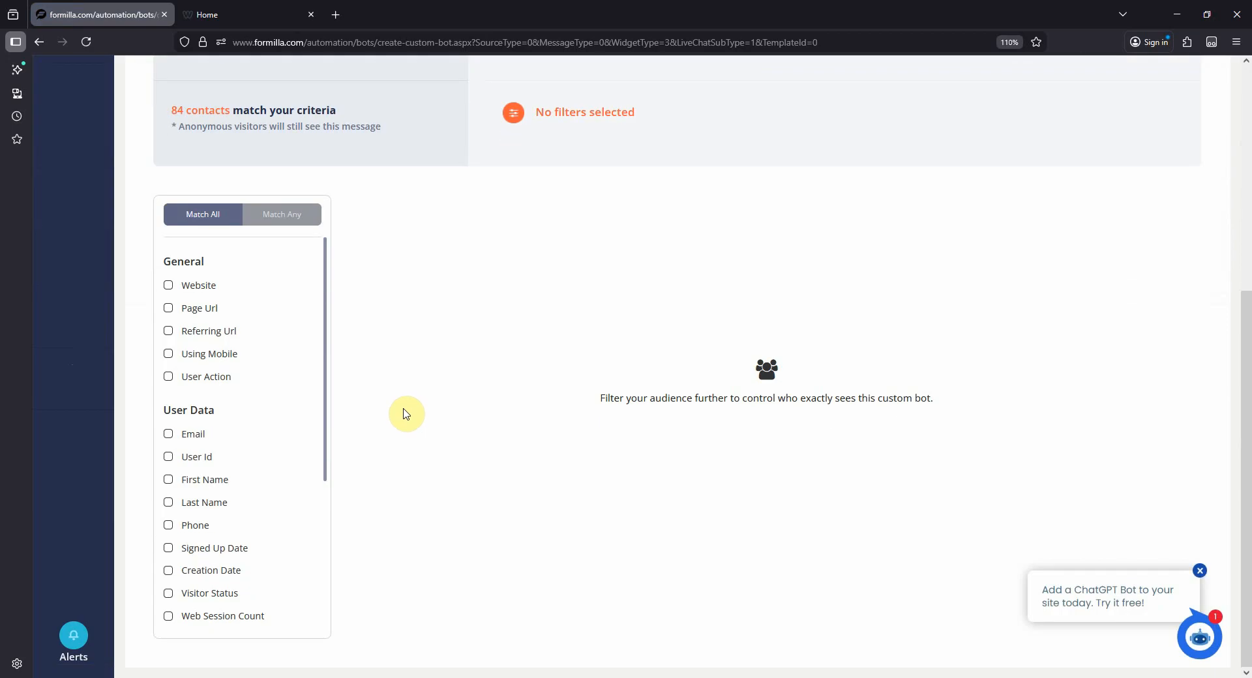
{"action": "scroll", "coordinate": [405, 414], "scroll_direction": "up", "scroll_amount": 5}
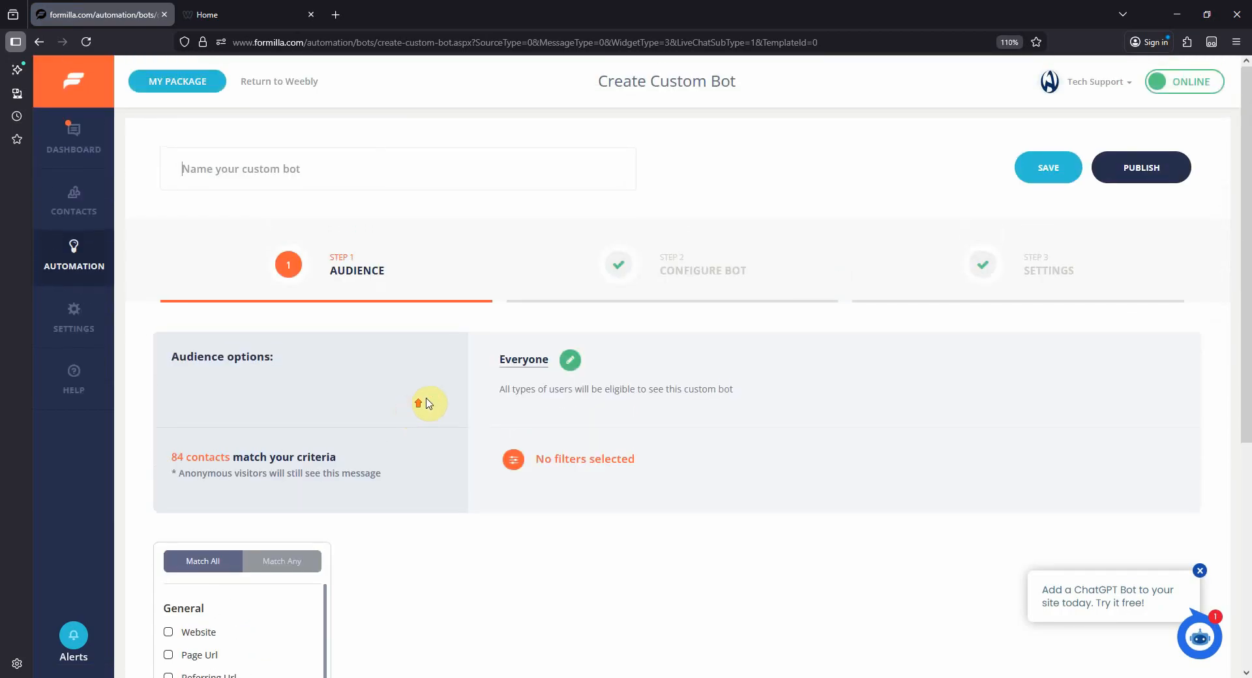
{"action": "left_click", "coordinate": [673, 273]}
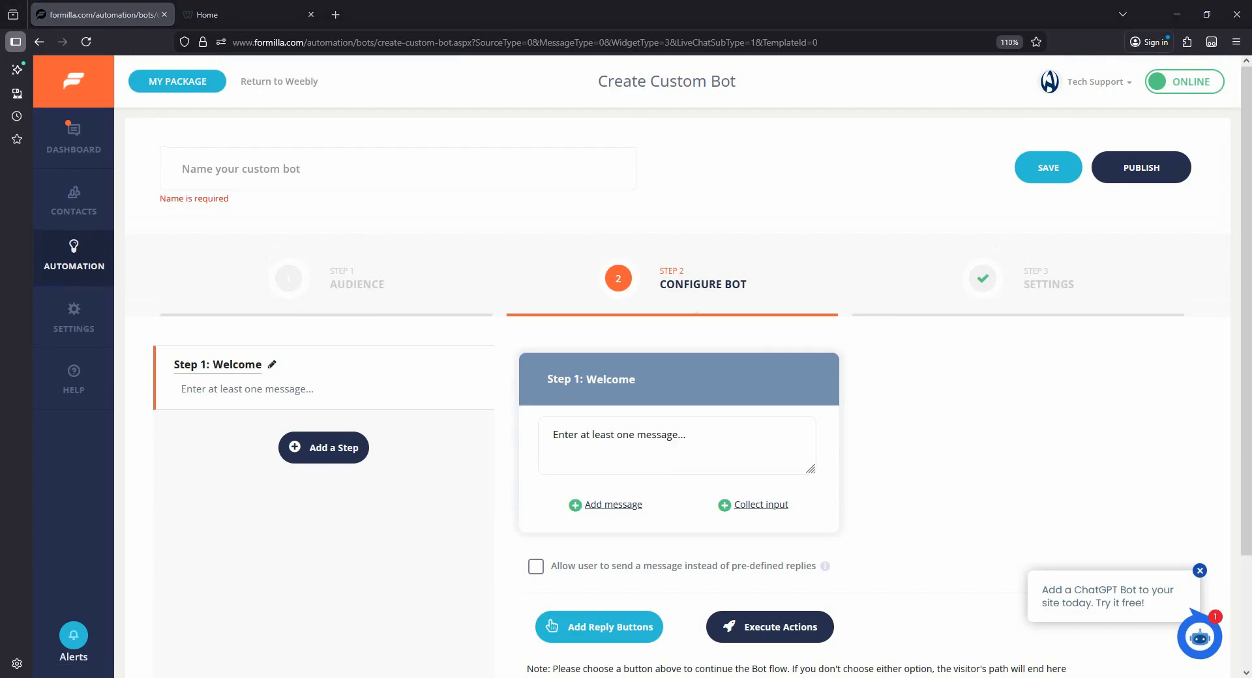
{"action": "left_click", "coordinate": [672, 451]}
{"action": "type", "text": "Hi there! I’m here to help you find the perfect solution for your needs. I’ll ask you a few questions to get started"}
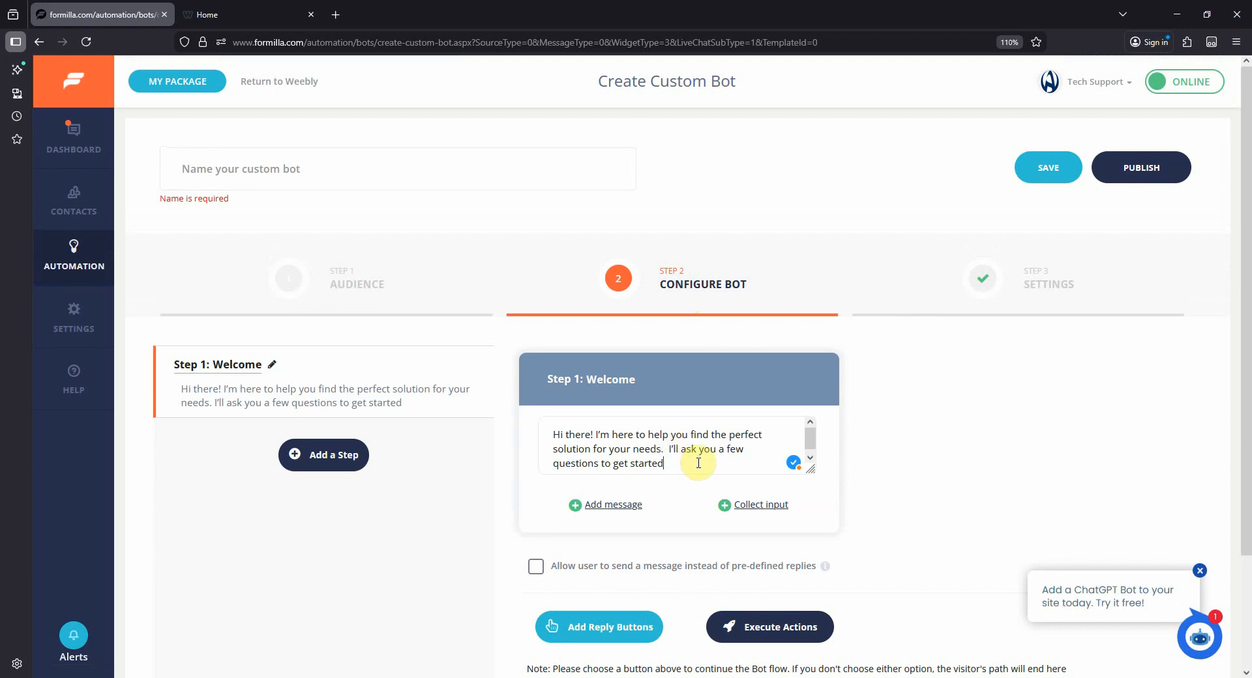
{"action": "type", "text": "!\""}
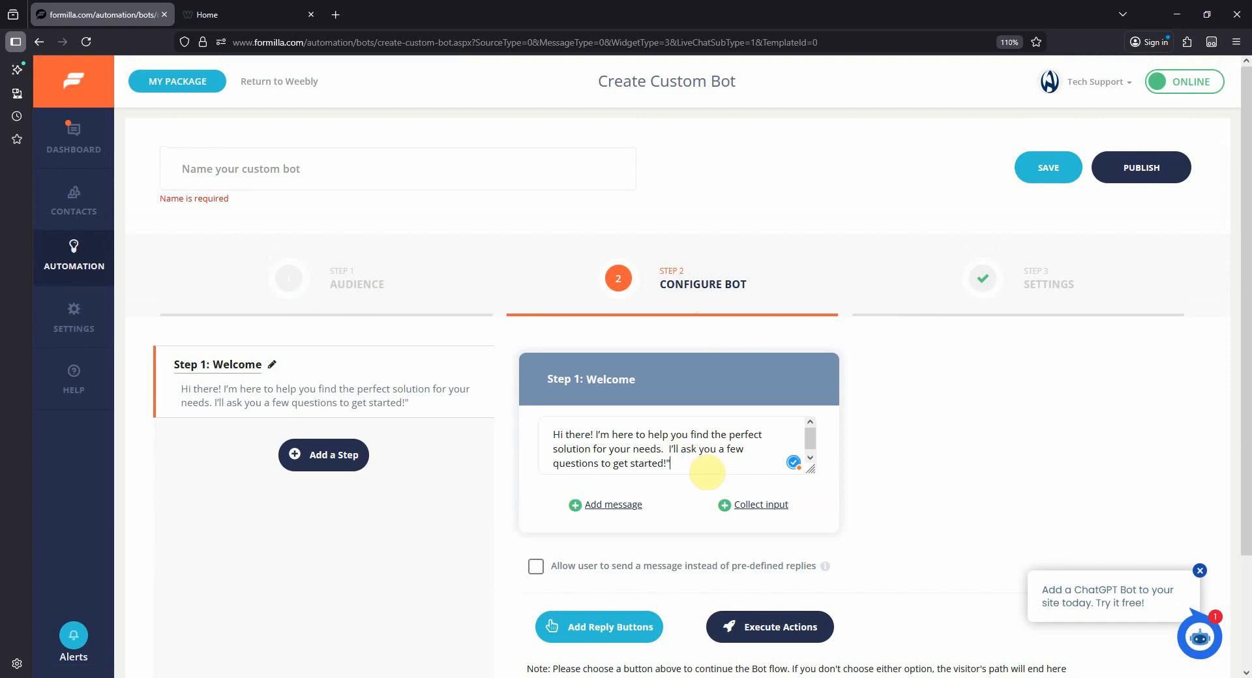
- Add a second message to the Welcome step reading "What type of service are you interested in?"
{"action": "left_click", "coordinate": [616, 504]}
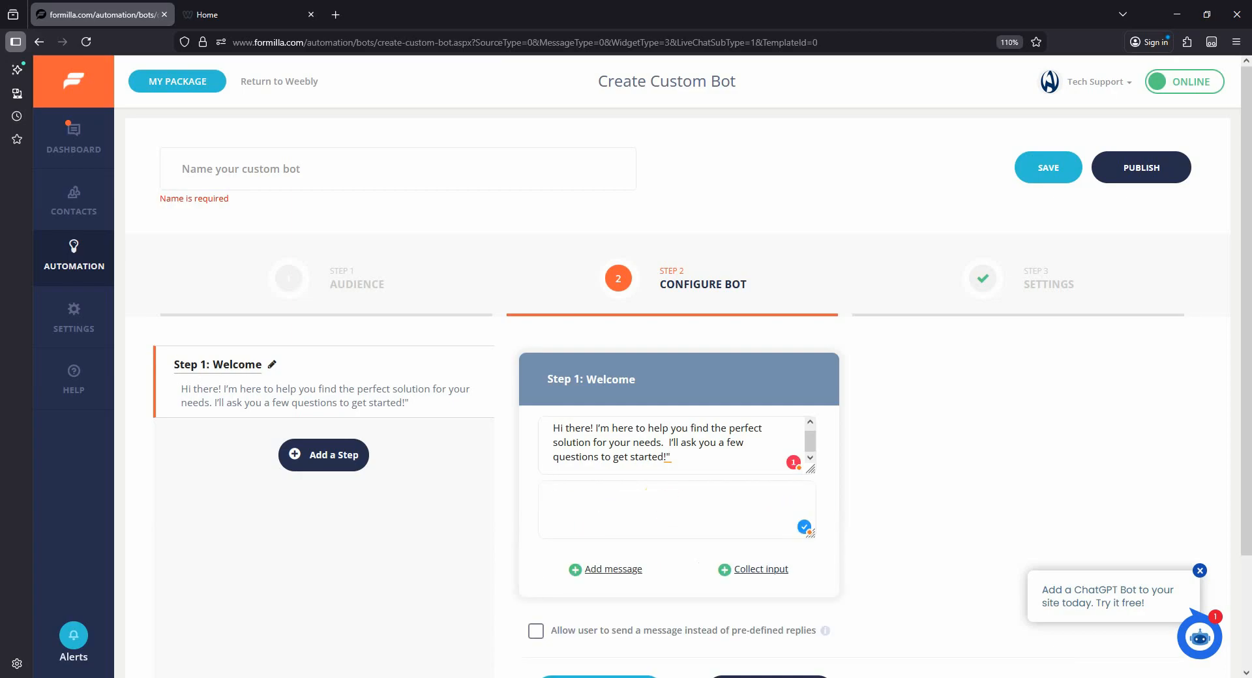
{"action": "type", "text": "What type of service are you interested in?"}
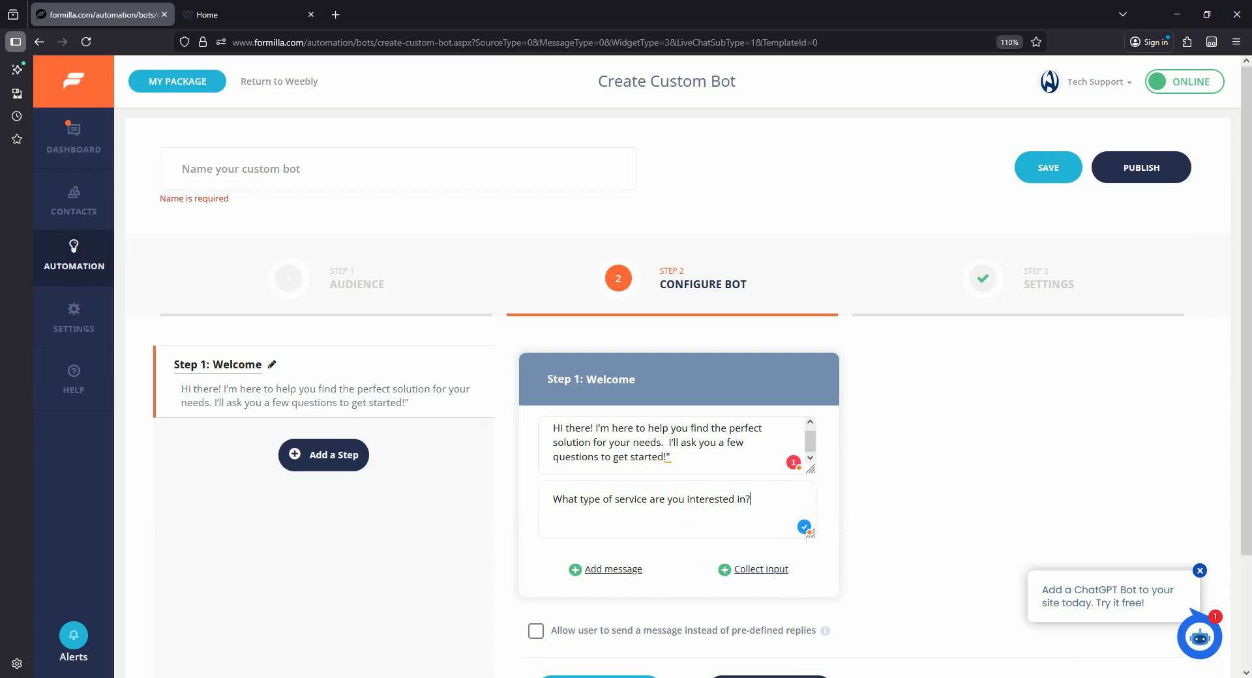
- Give the Welcome step reply buttons labelled "Software" and "Consulting"
{"action": "scroll", "coordinate": [939, 443], "scroll_direction": "down", "scroll_amount": 2}
{"action": "left_click", "coordinate": [638, 559]}
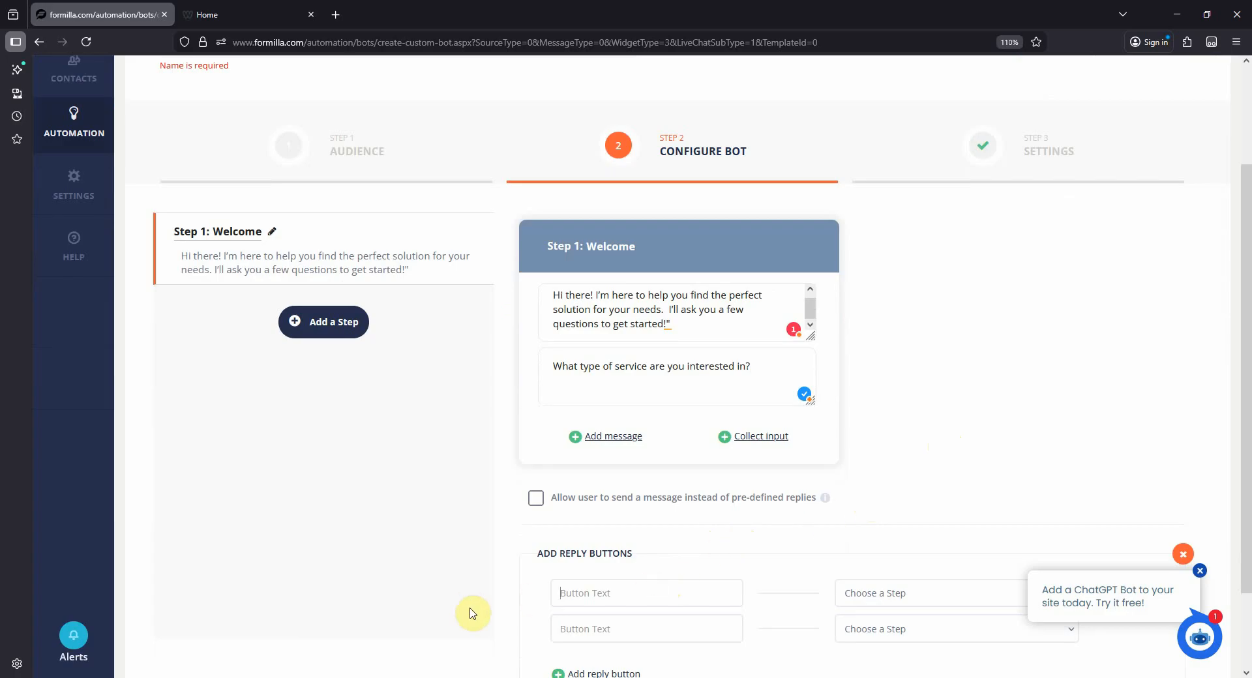
{"action": "left_click", "coordinate": [587, 592]}
{"action": "type", "text": "Software"}
{"action": "left_click", "coordinate": [593, 628]}
{"action": "type", "text": "Consulting"}
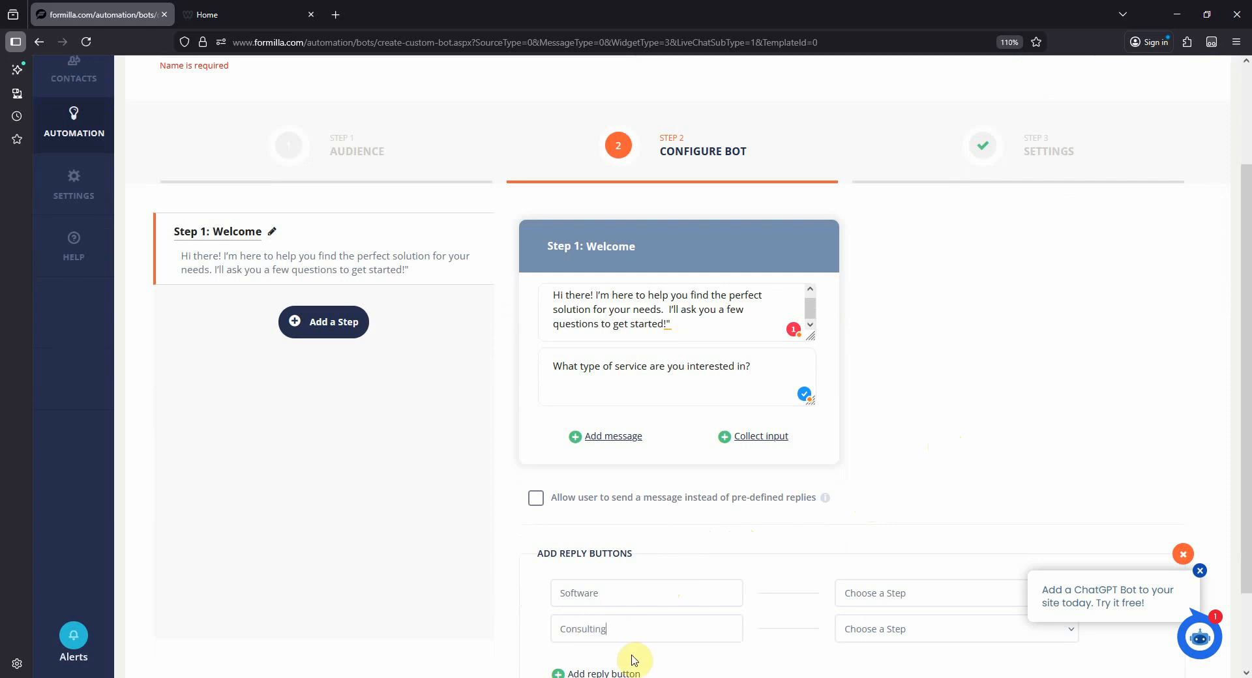
- Add two more reply buttons to the Welcome step, labelled "Product Information" and "Other"
{"action": "scroll", "coordinate": [687, 603], "scroll_direction": "down", "scroll_amount": 2}
{"action": "left_click", "coordinate": [610, 575]}
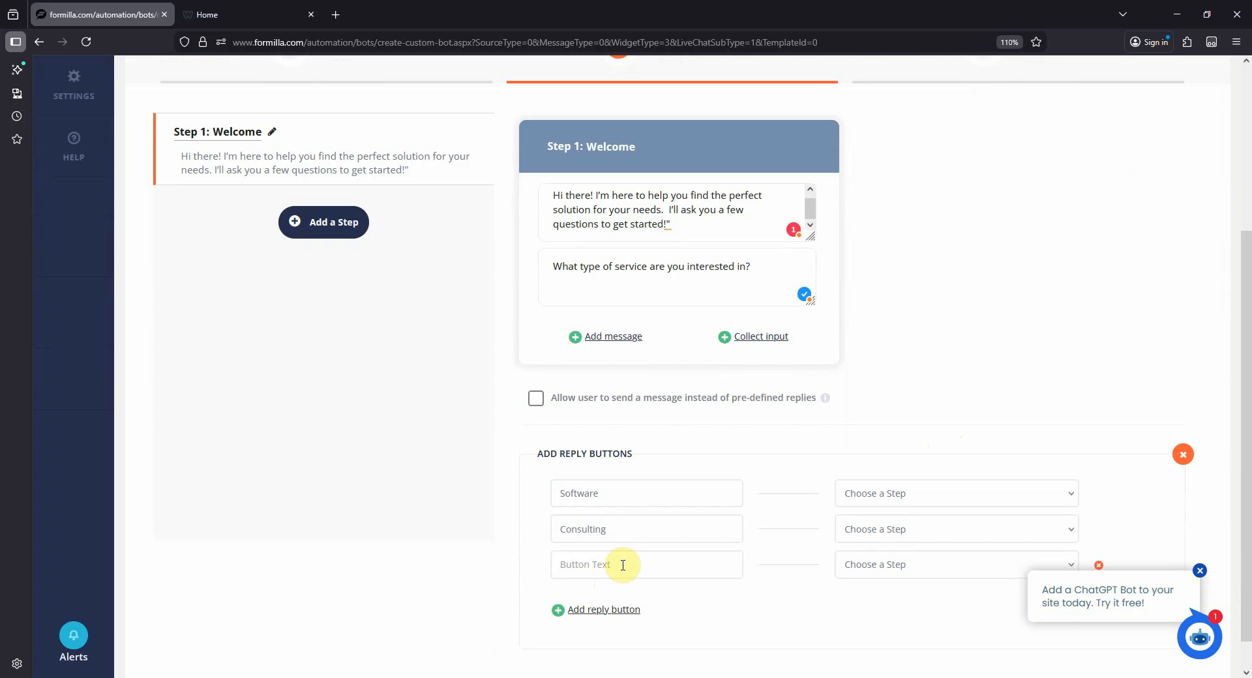
{"action": "left_click", "coordinate": [630, 558]}
{"action": "type", "text": "Product Information"}
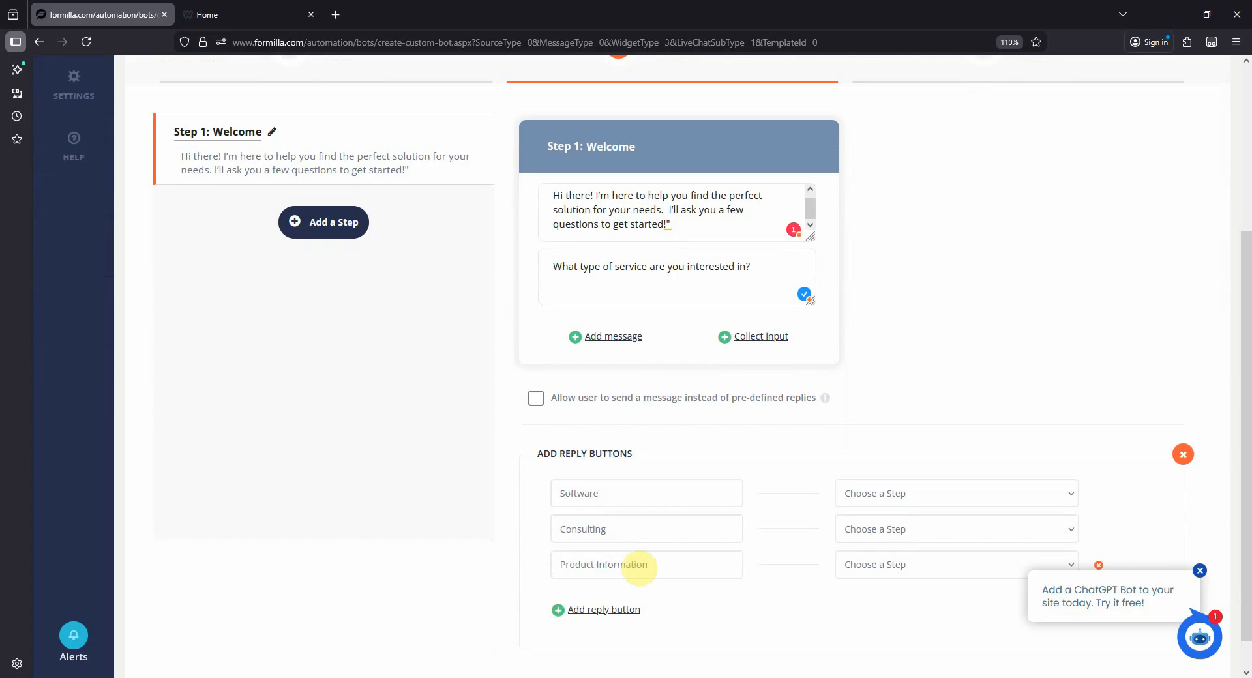
{"action": "left_click", "coordinate": [615, 612]}
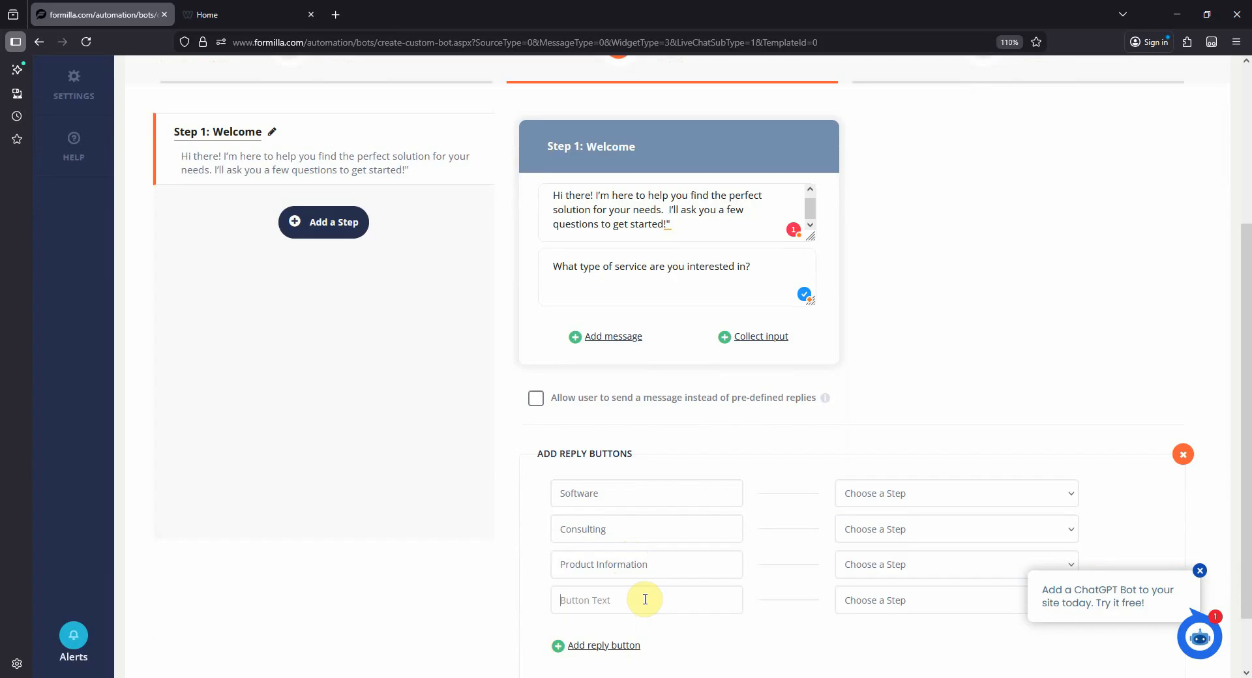
{"action": "type", "text": "Other"}
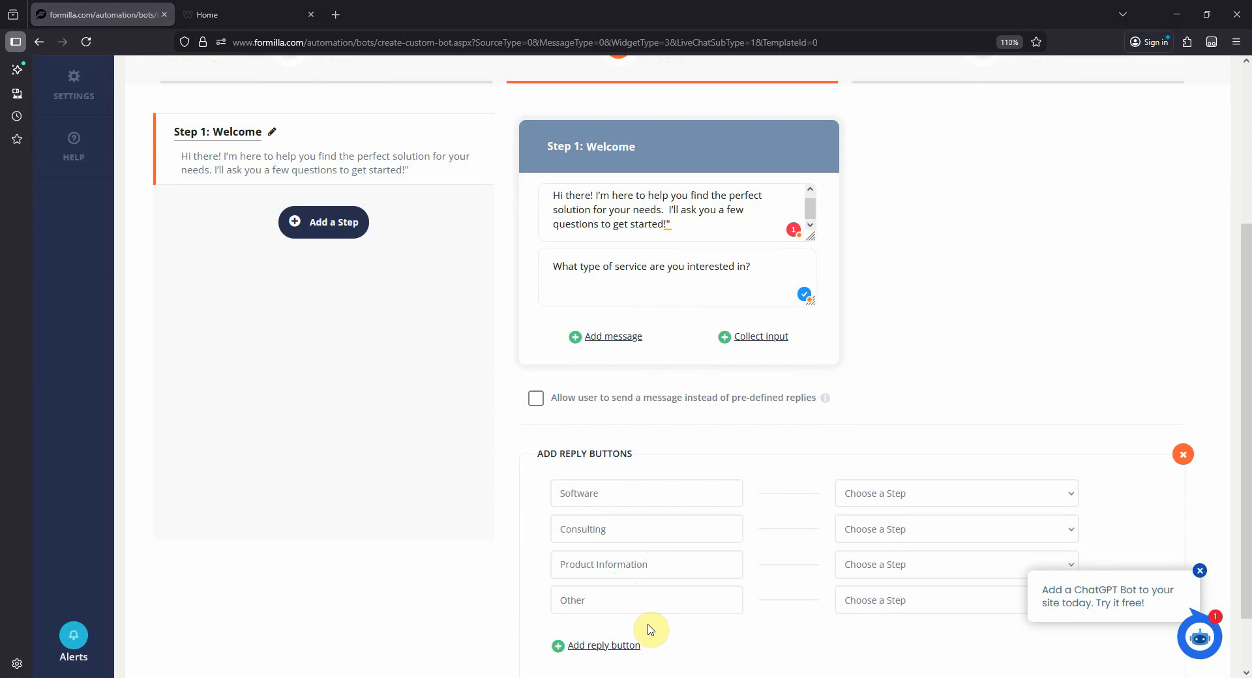
- Link the Software reply to a new step and set its message to "Great choice! Can you tell me a bit more about your company?"
{"action": "left_click", "coordinate": [928, 504]}
{"action": "left_click", "coordinate": [909, 533]}
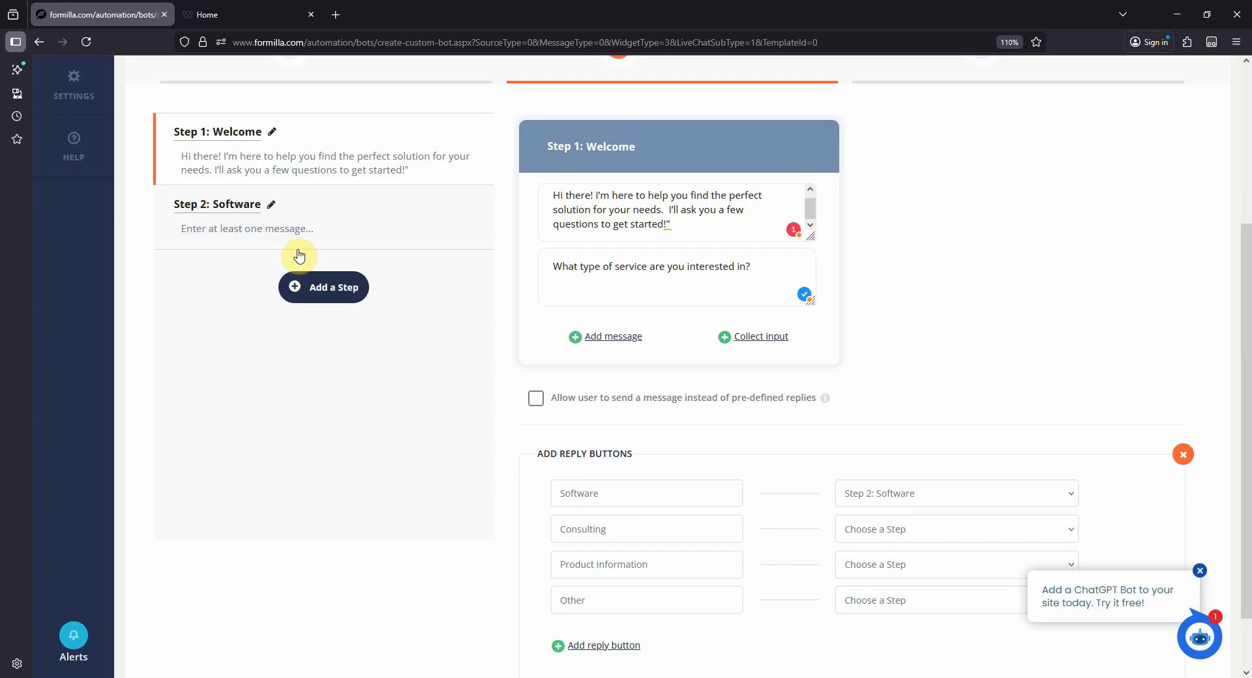
{"action": "left_click", "coordinate": [333, 251]}
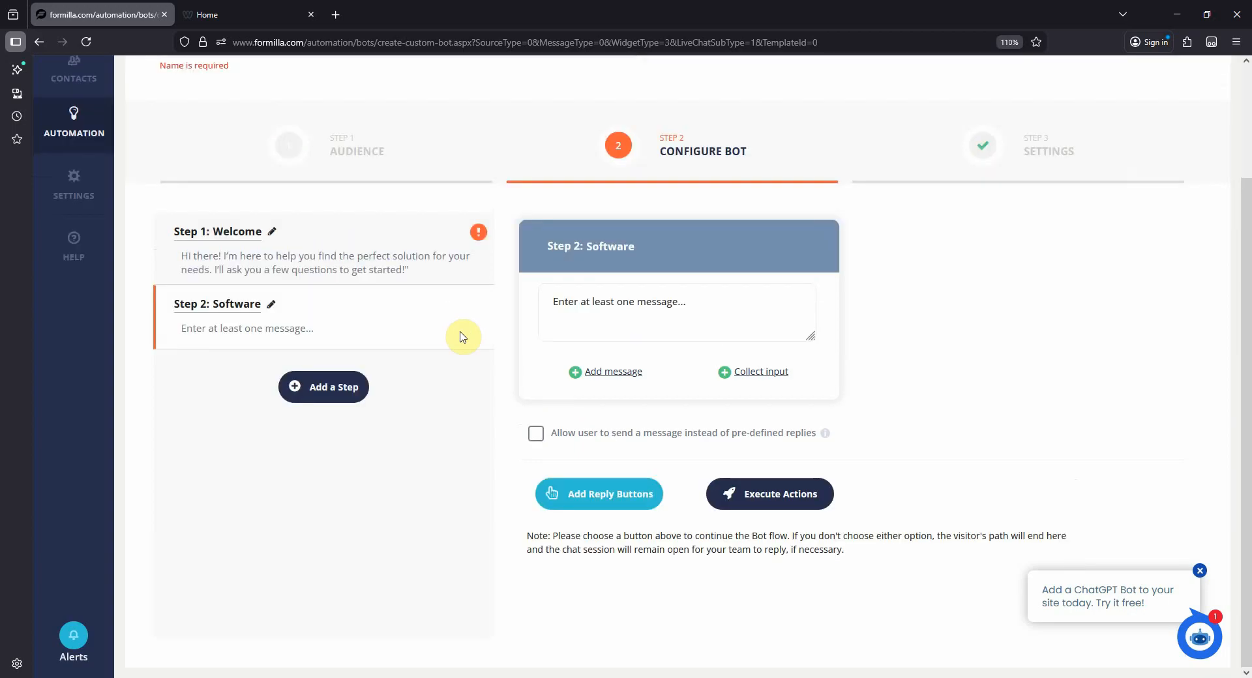
{"action": "left_click", "coordinate": [742, 332]}
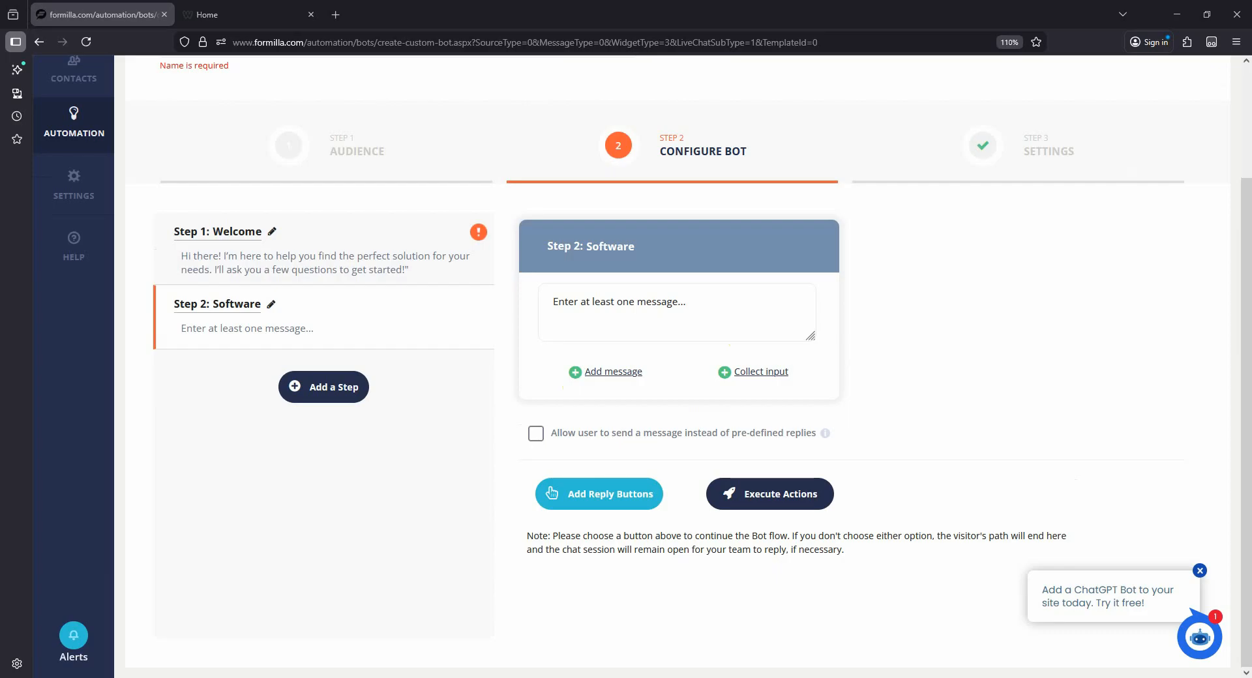
{"action": "left_click", "coordinate": [726, 300]}
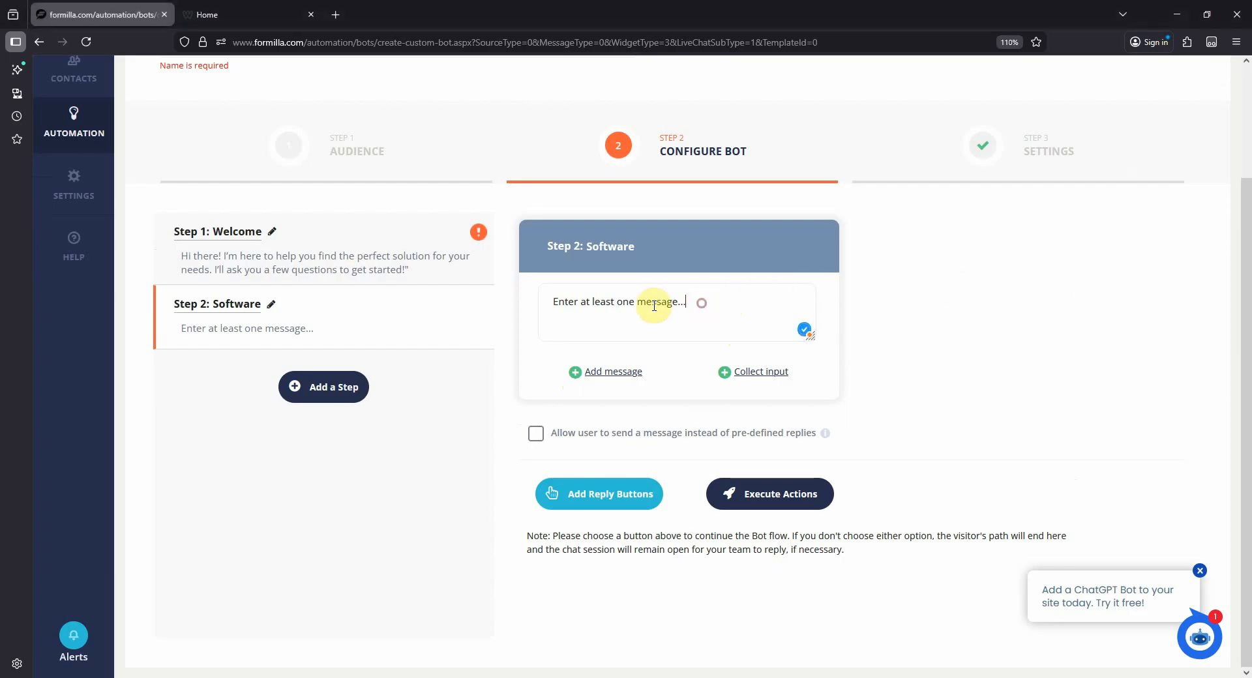
{"action": "key", "text": "ctrl+a"}
{"action": "type", "text": "Great choice! Can you tell me a bit more about your company?"}
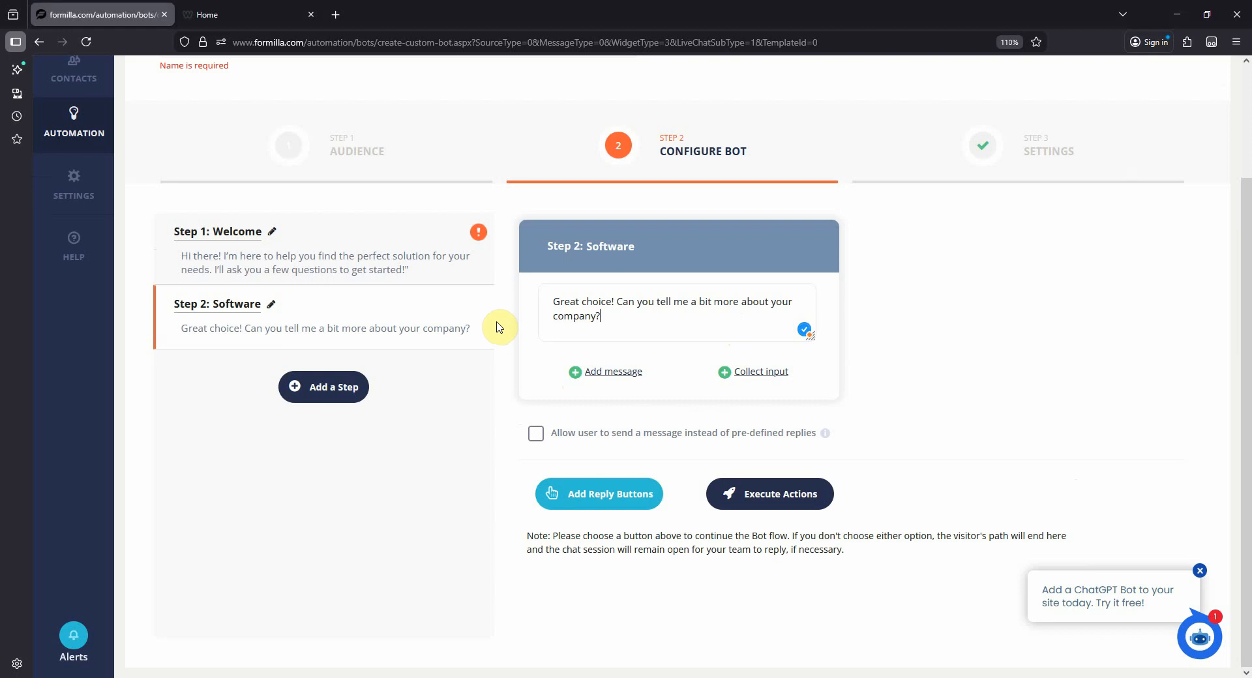
- Add reply buttons "Small Business", "Medium Buisness" and "Enterprise-level" to the Software step, and link Enterprise-level to a new step
{"action": "left_click", "coordinate": [598, 506]}
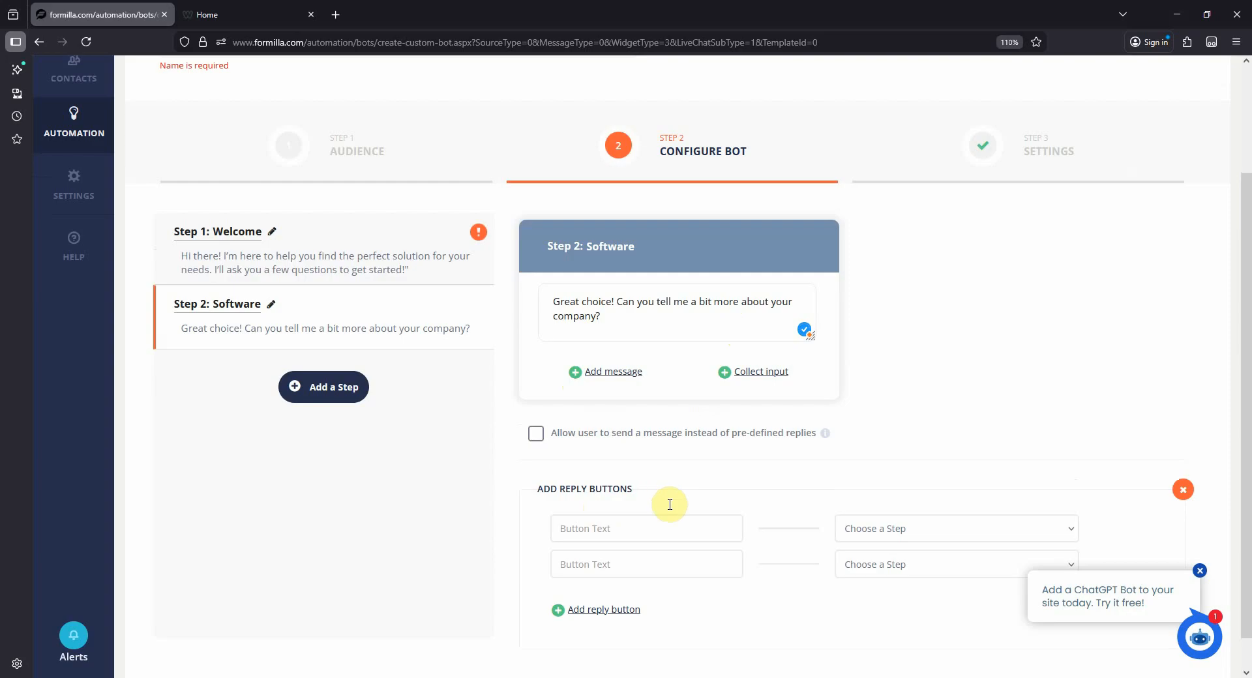
{"action": "left_click", "coordinate": [638, 526]}
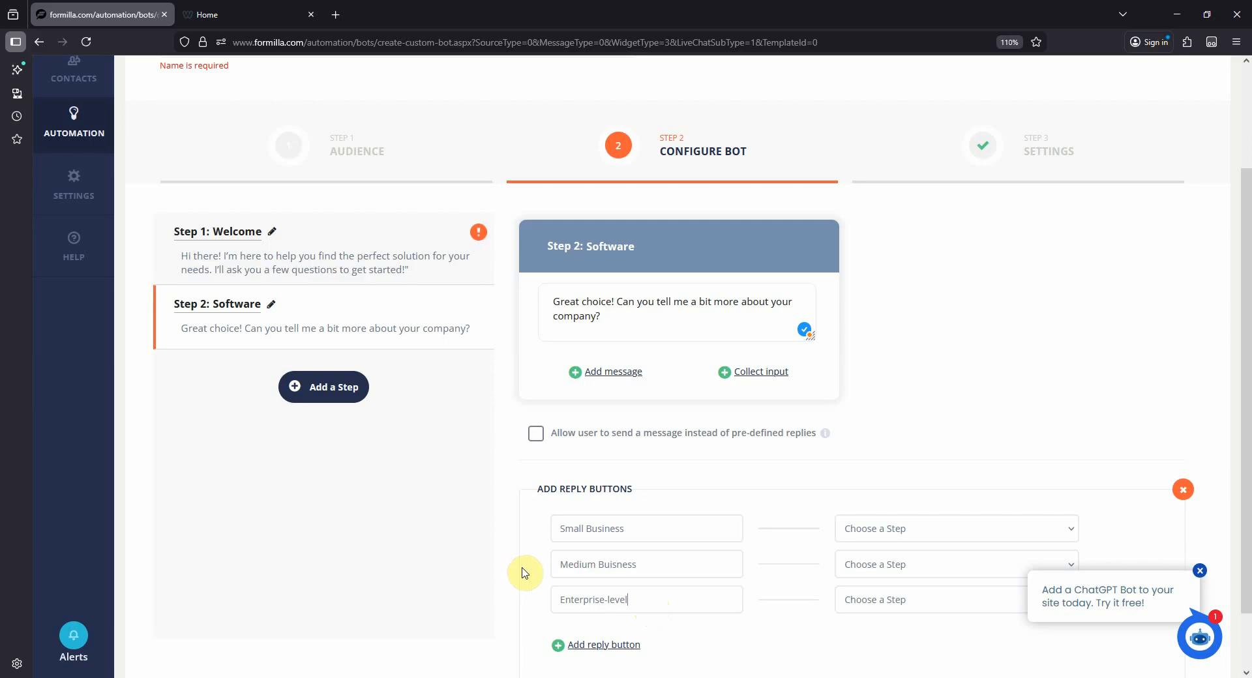
{"action": "scroll", "coordinate": [874, 632], "scroll_direction": "down", "scroll_amount": 1}
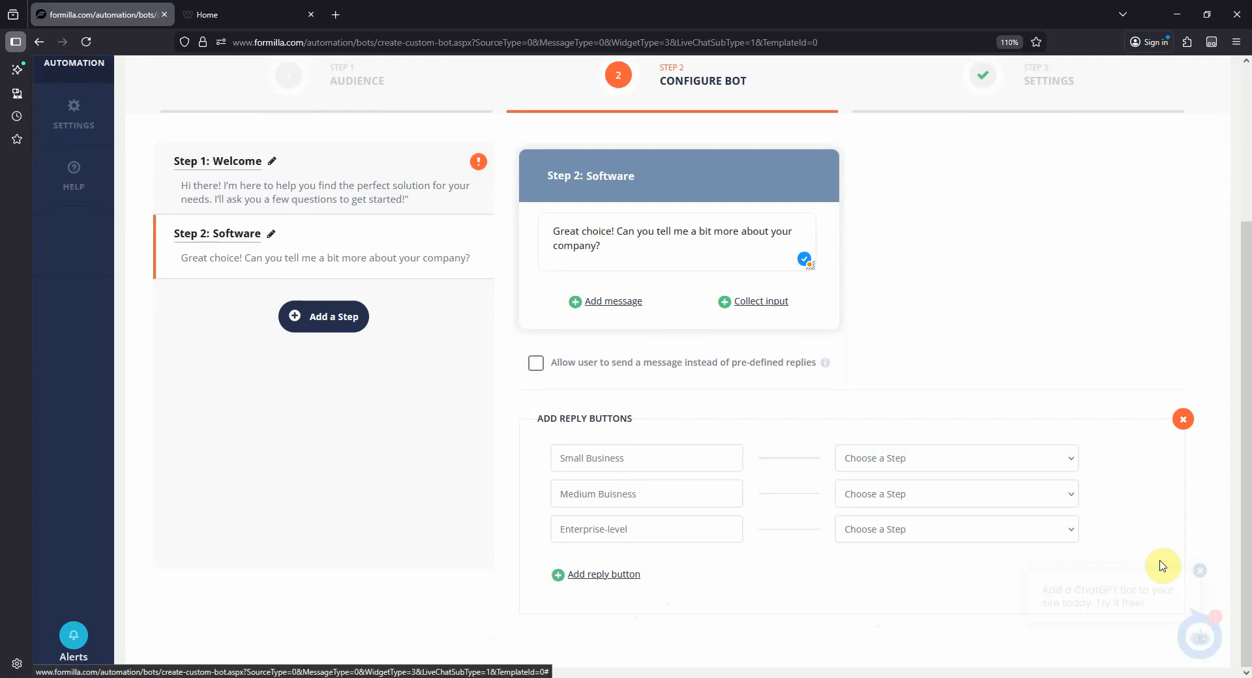
{"action": "left_click", "coordinate": [1037, 531]}
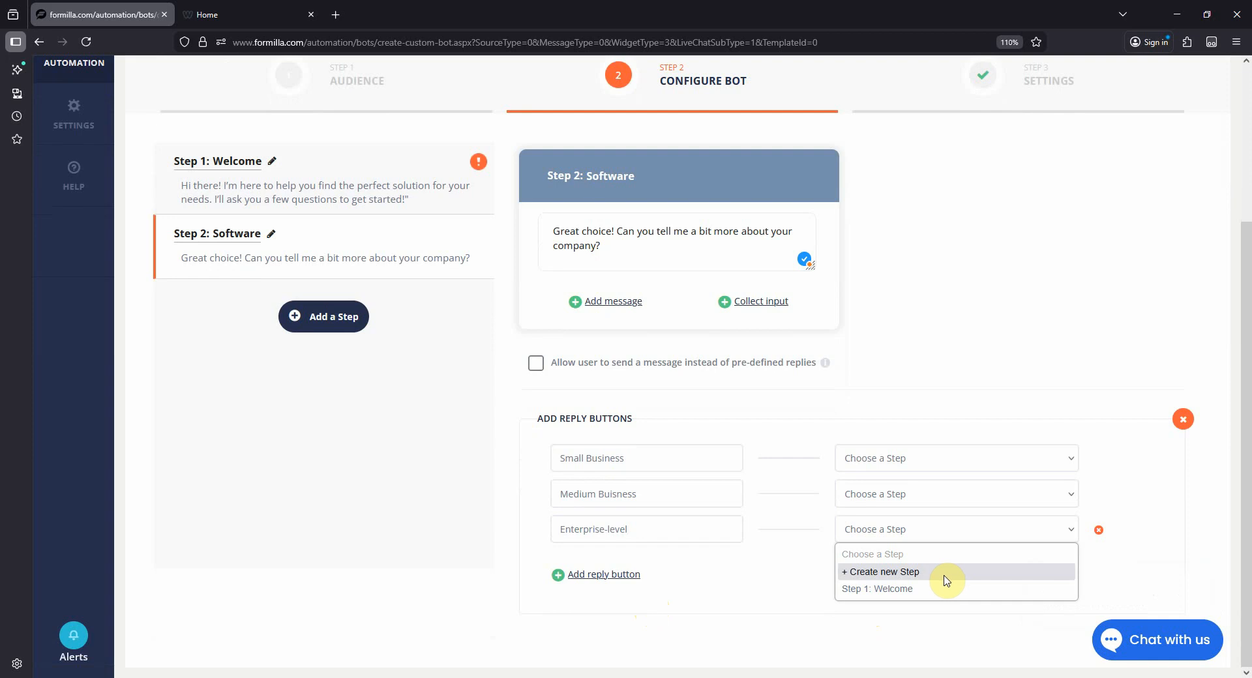
{"action": "left_click", "coordinate": [946, 578]}
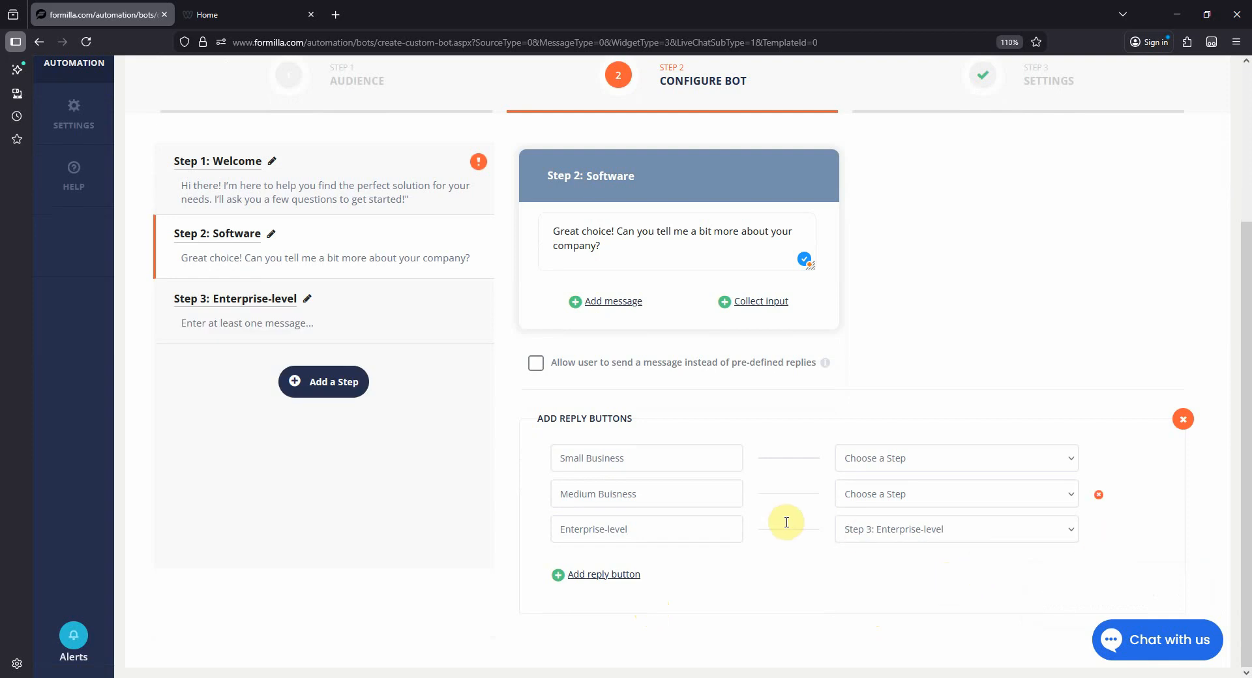
- Set the Enterprise-level step's message to "Great! Can I have your name and email so our team can reach out to you with more info?"
{"action": "left_click", "coordinate": [407, 335]}
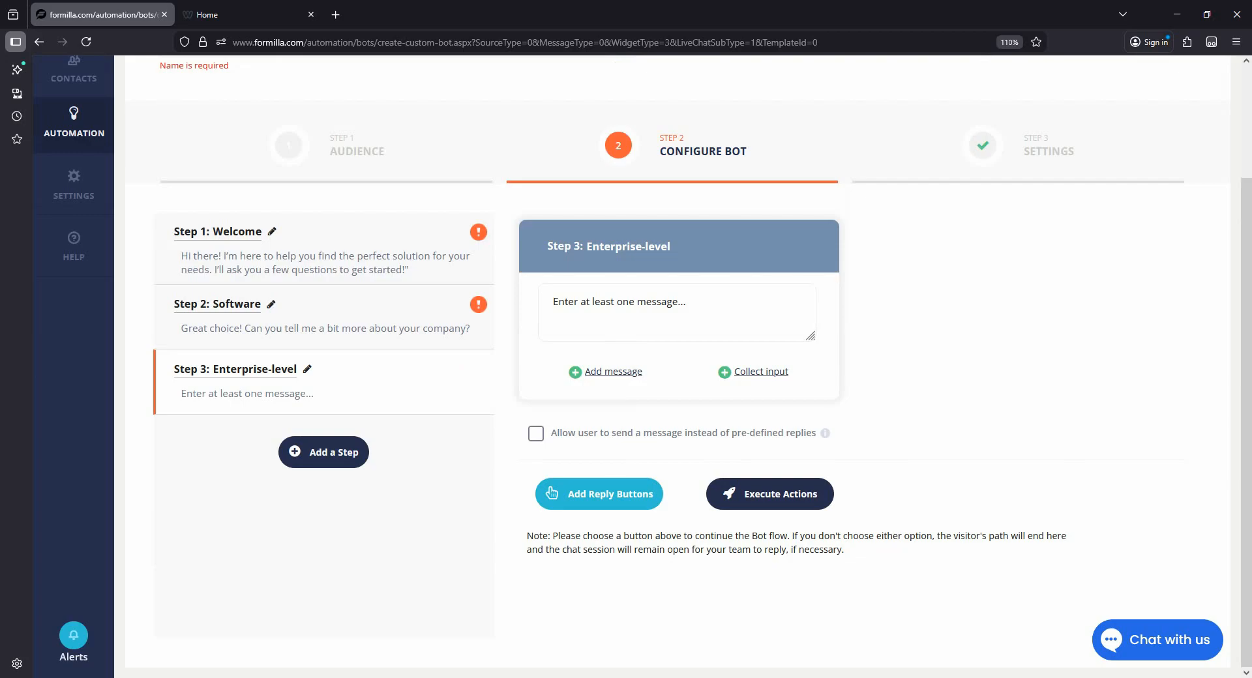
{"action": "left_click", "coordinate": [559, 306]}
{"action": "type", "text": "Great! Can I have your name and email so our team can reach out to you with more info?"}
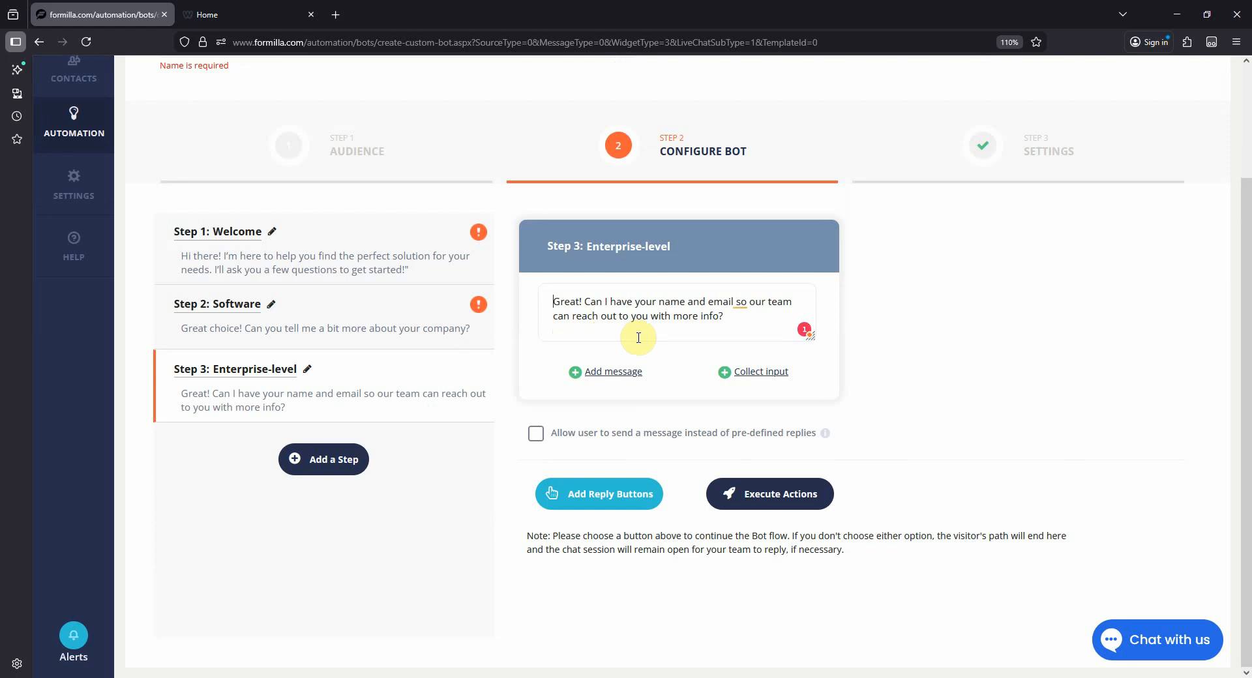
- Add First Name, Last Name and Email input fields to the Enterprise-level step to collect the visitor's contact details
{"action": "left_click", "coordinate": [772, 383]}
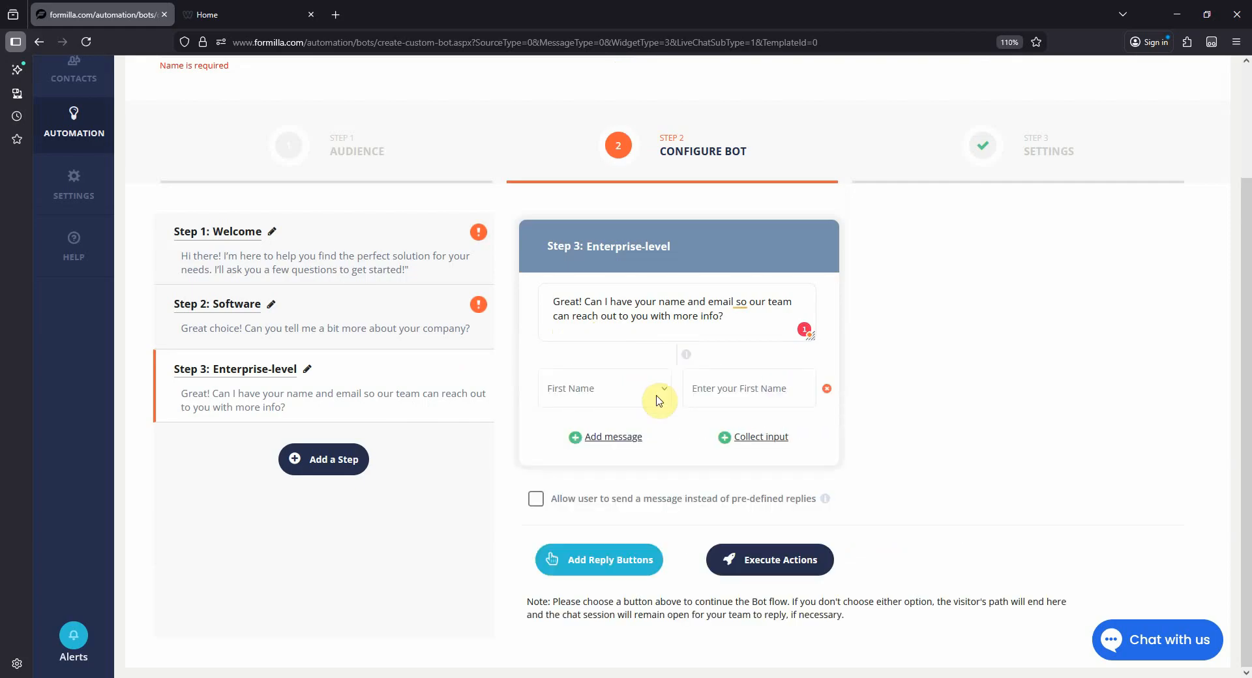
{"action": "left_click", "coordinate": [770, 440]}
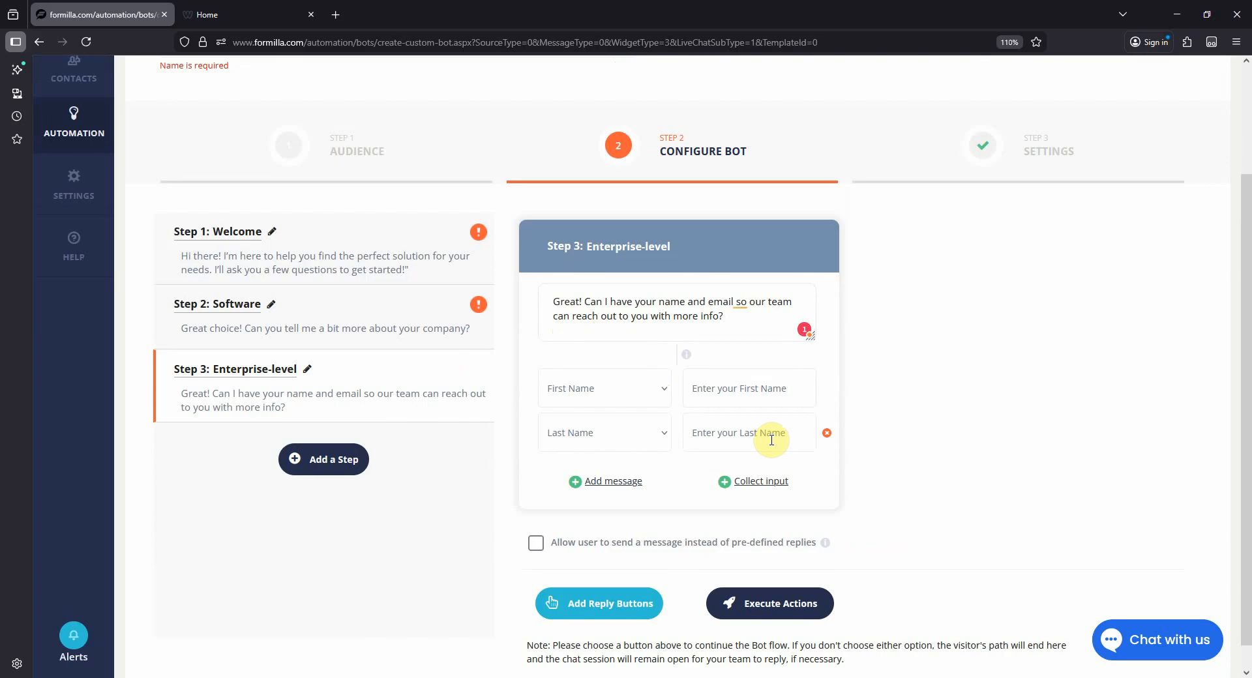
{"action": "left_click", "coordinate": [758, 482]}
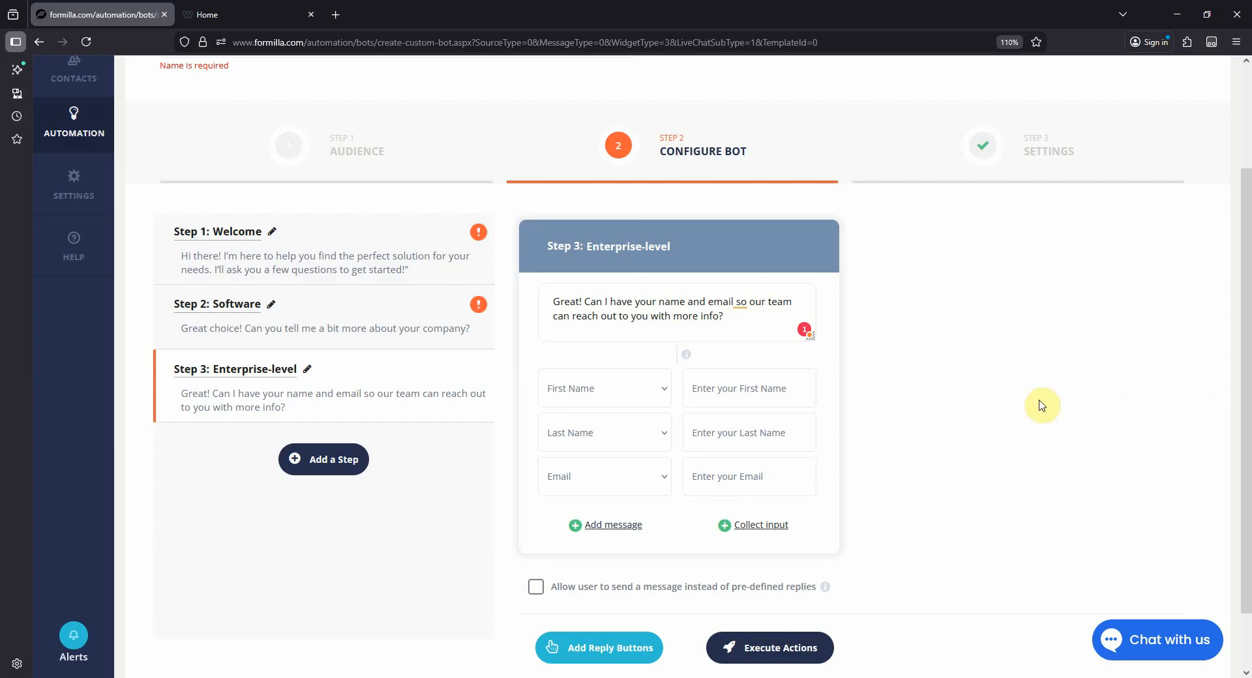
{"action": "scroll", "coordinate": [985, 450], "scroll_direction": "down", "scroll_amount": 1}
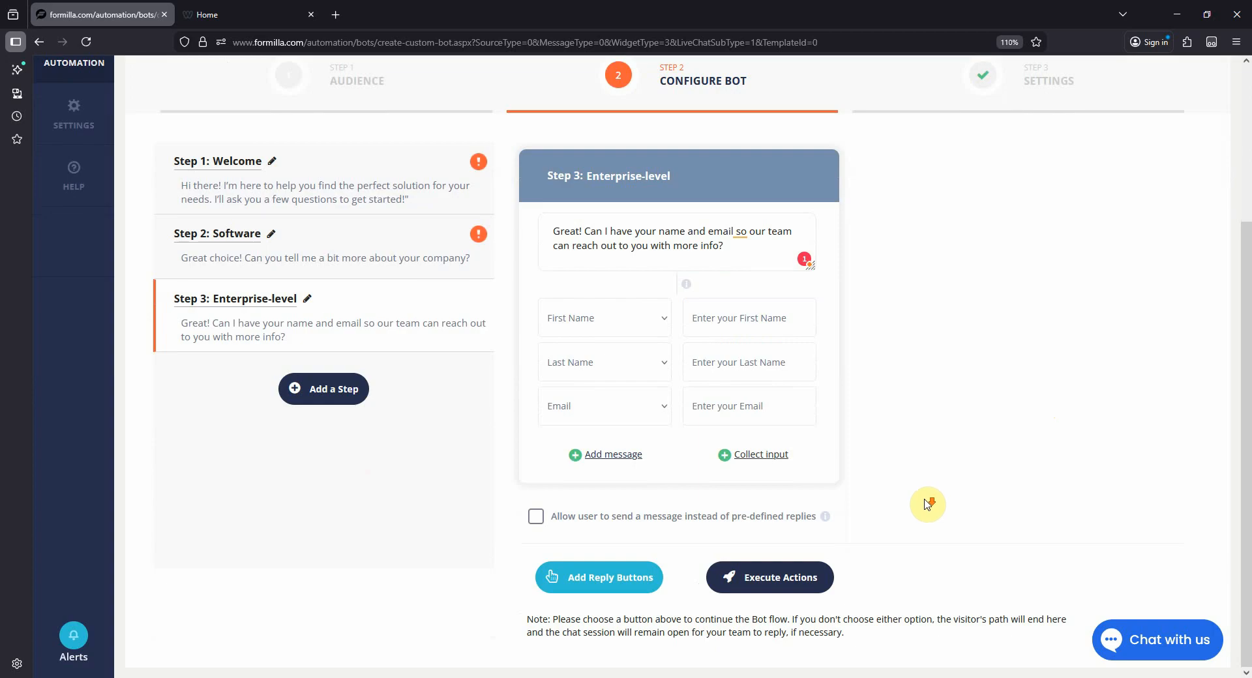
- Add a "Route to another Step" action to the Enterprise-level step and route it to a new step
{"action": "left_click", "coordinate": [791, 585]}
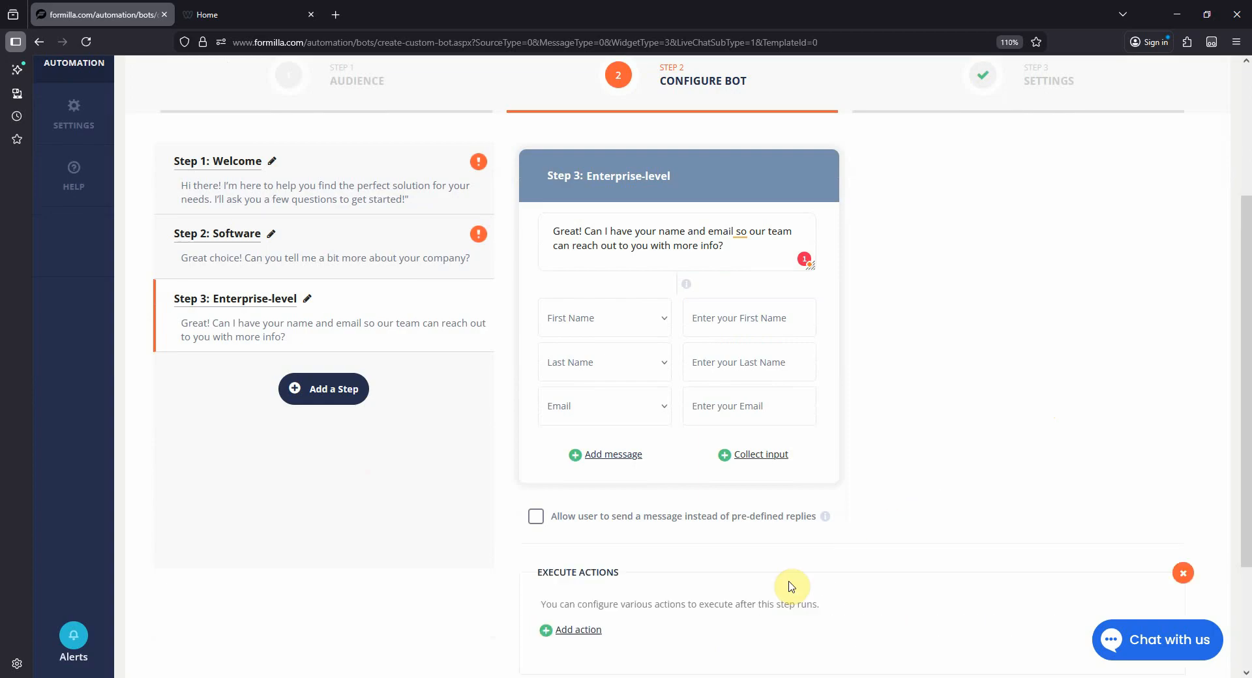
{"action": "scroll", "coordinate": [792, 577], "scroll_direction": "down", "scroll_amount": 2}
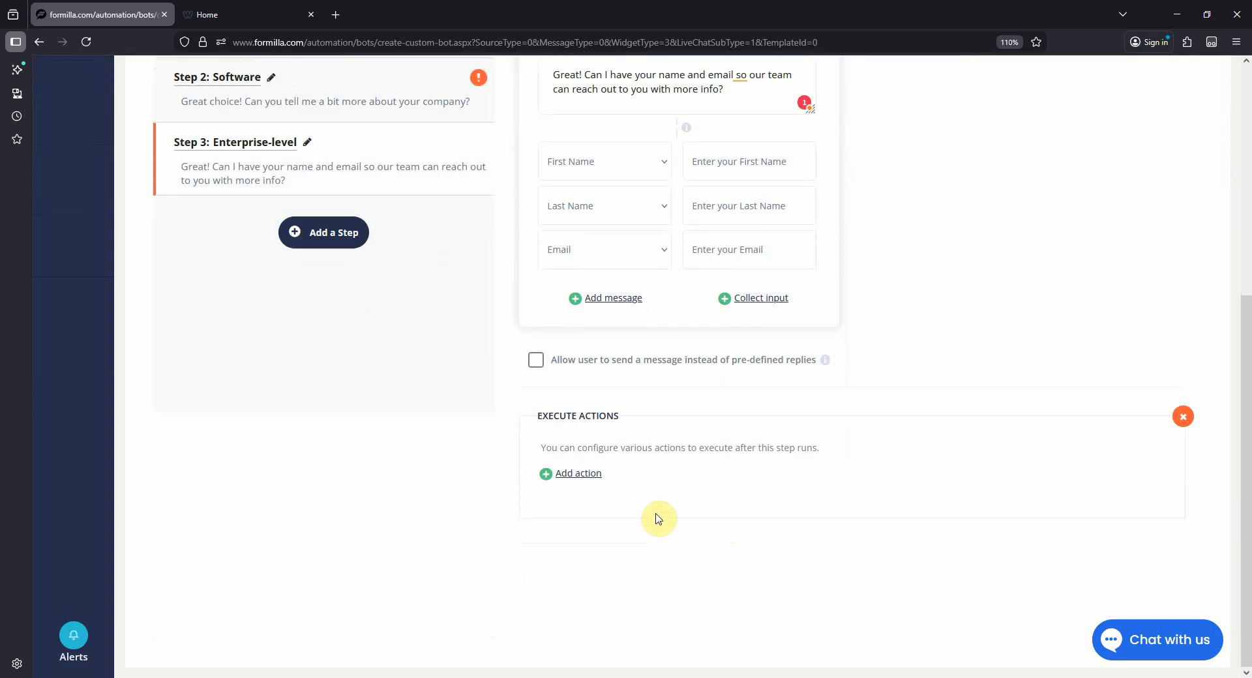
{"action": "left_click", "coordinate": [595, 476]}
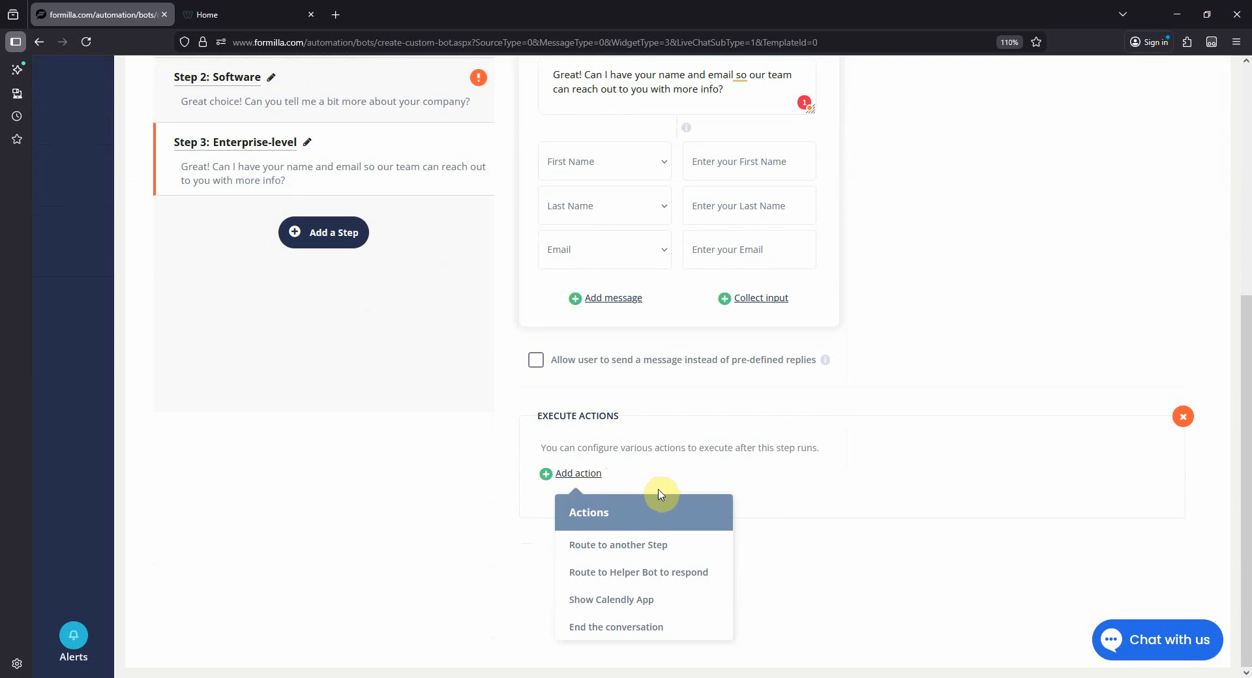
{"action": "left_click", "coordinate": [639, 545]}
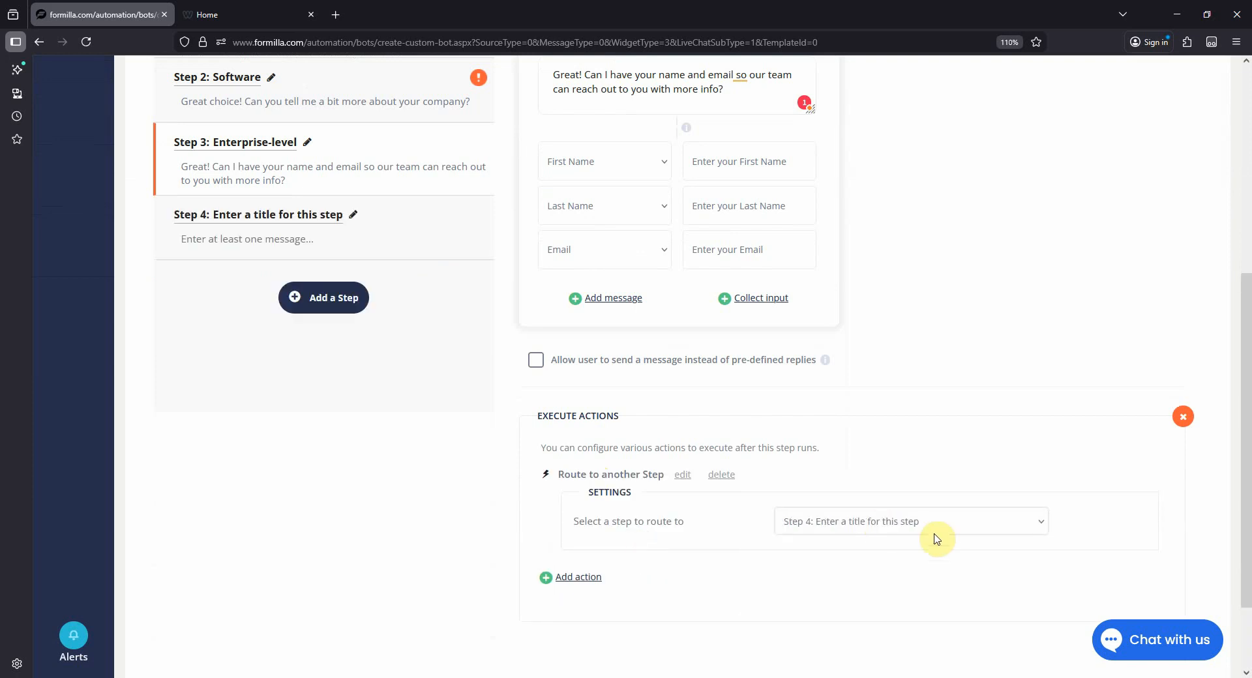
{"action": "scroll", "coordinate": [937, 539], "scroll_direction": "up", "scroll_amount": 1}
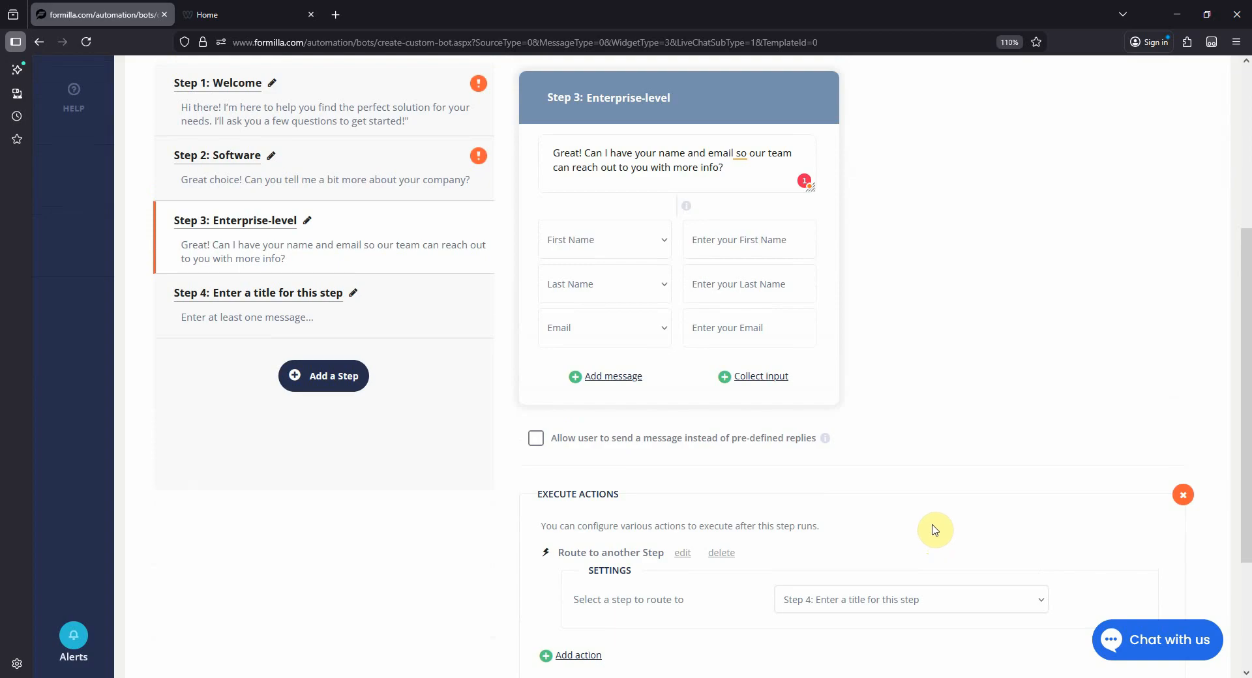
- Open the new untitled Step 4 and title it "Thank You/Will Reach Out"
{"action": "left_click", "coordinate": [356, 301]}
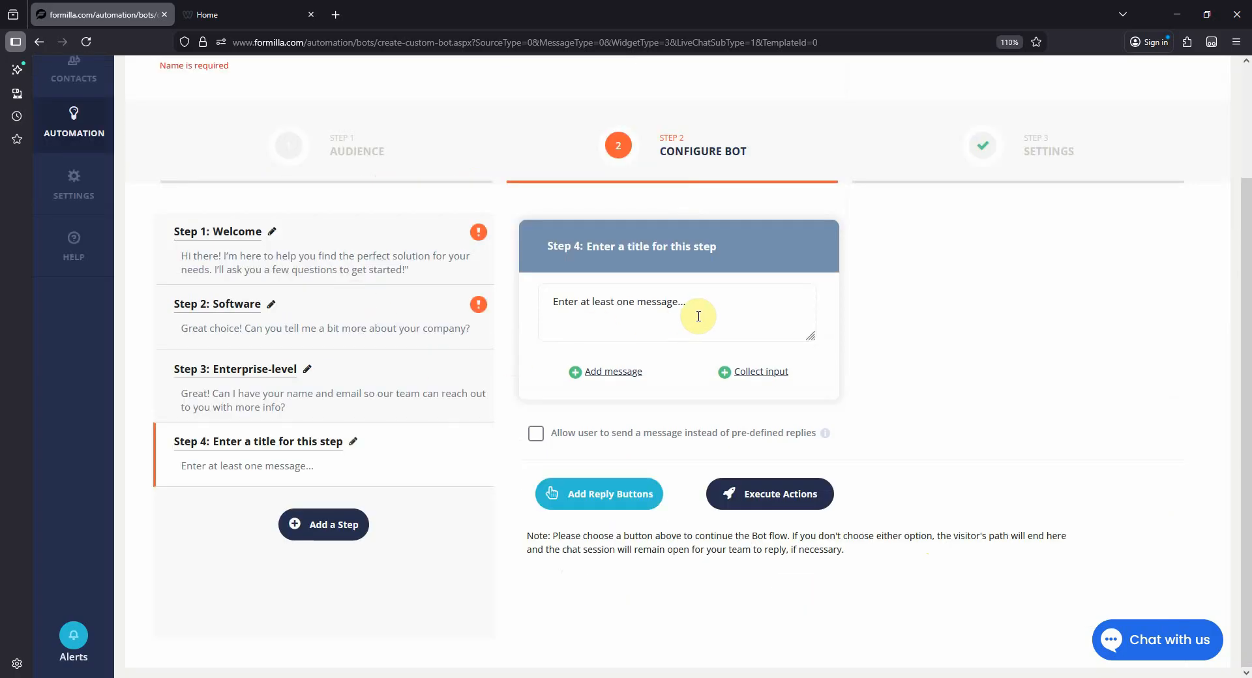
{"action": "right_click", "coordinate": [345, 456]}
{"action": "left_click", "coordinate": [369, 516]}
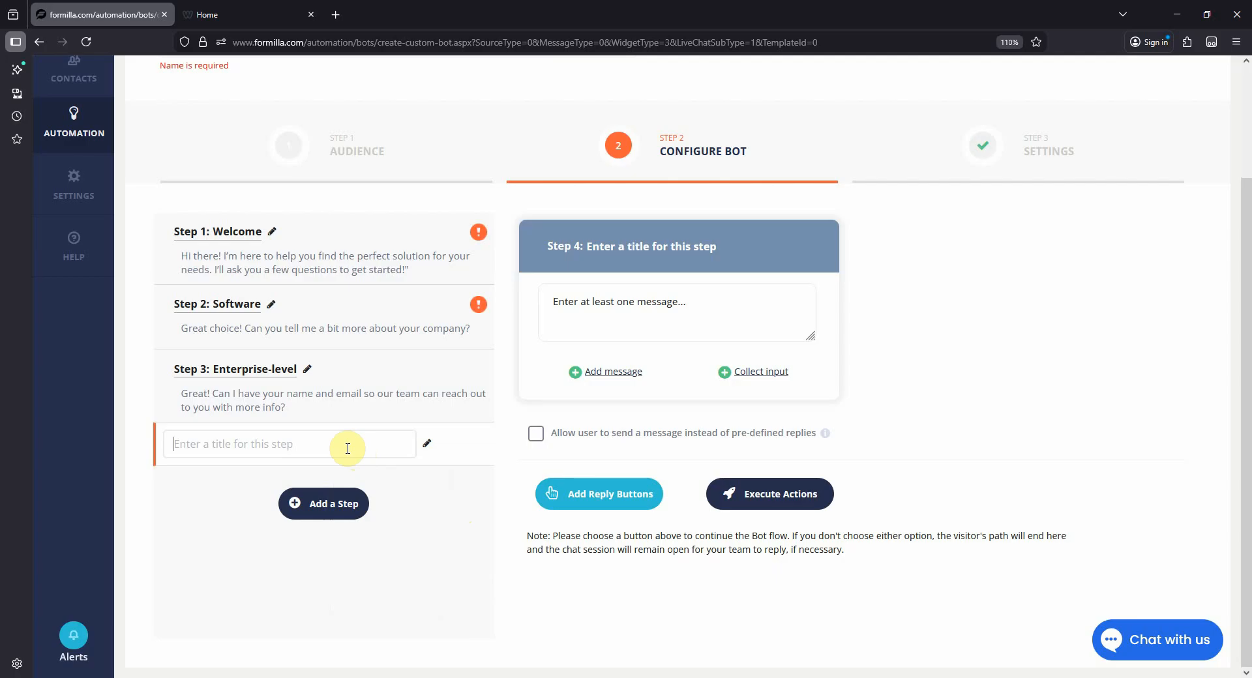
{"action": "type", "text": "Than"}
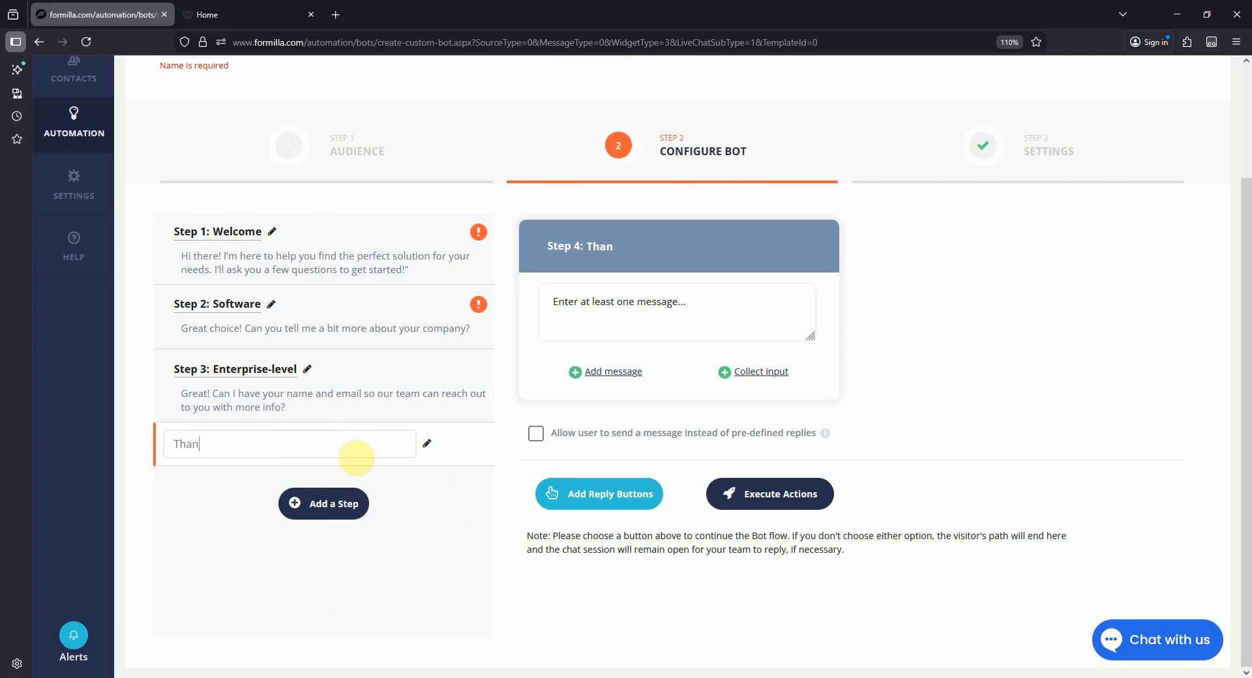
{"action": "type", "text": "k You/Will R"}
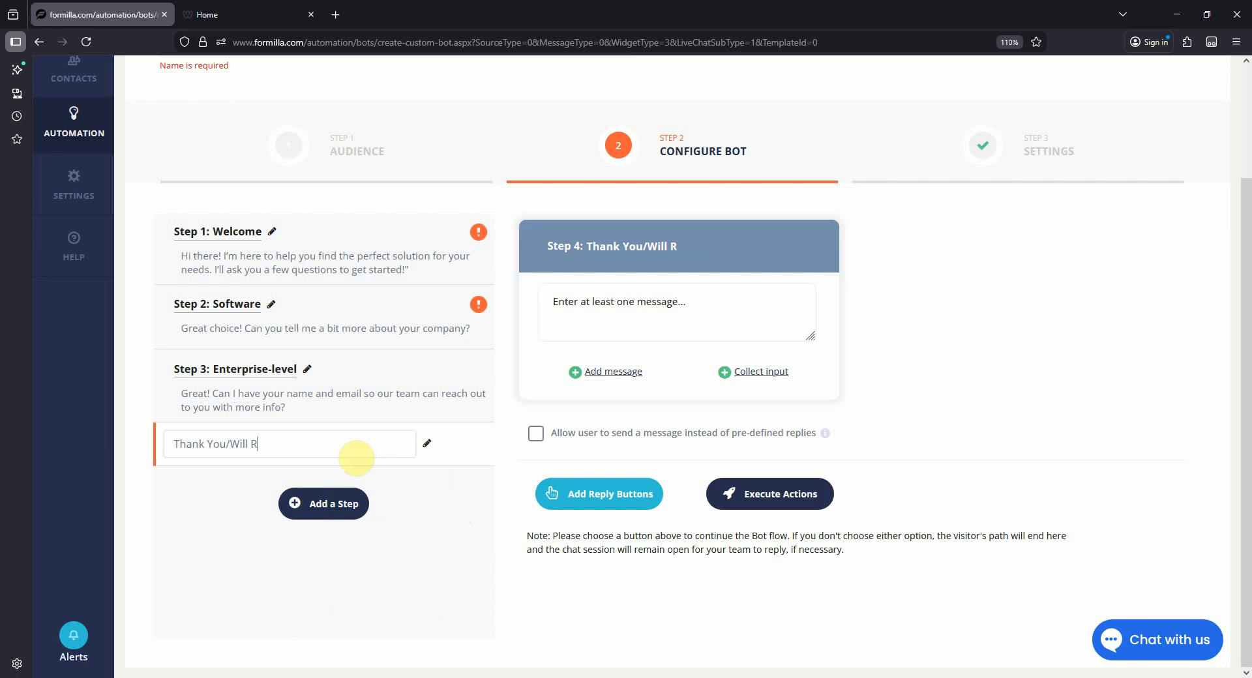
{"action": "type", "text": "each Out"}
{"action": "left_click", "coordinate": [357, 458]}
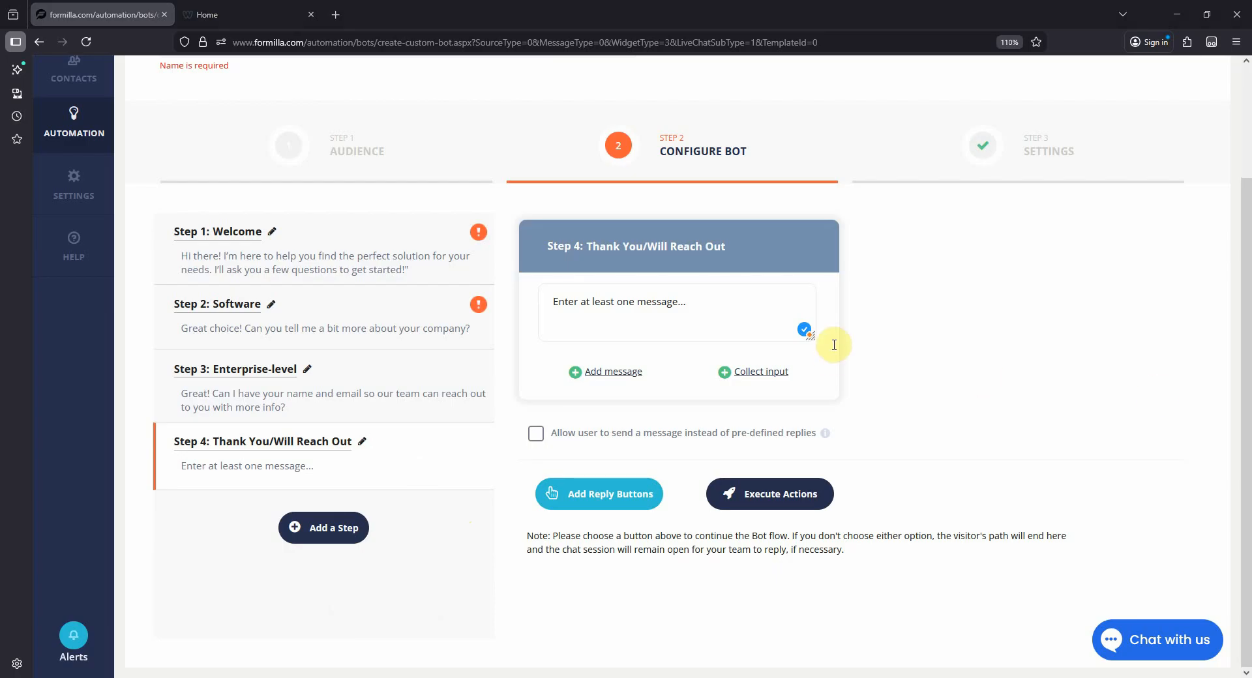
- Set Step 4's message to "Thanks! I've passed your info along to our team. Someone will reach out shortly with more details about your software project."
{"action": "left_click", "coordinate": [567, 307]}
{"action": "type", "text": "Thanks! I’ve passed your info along to our team. Someone will reach out shortly with more details about your software project."}
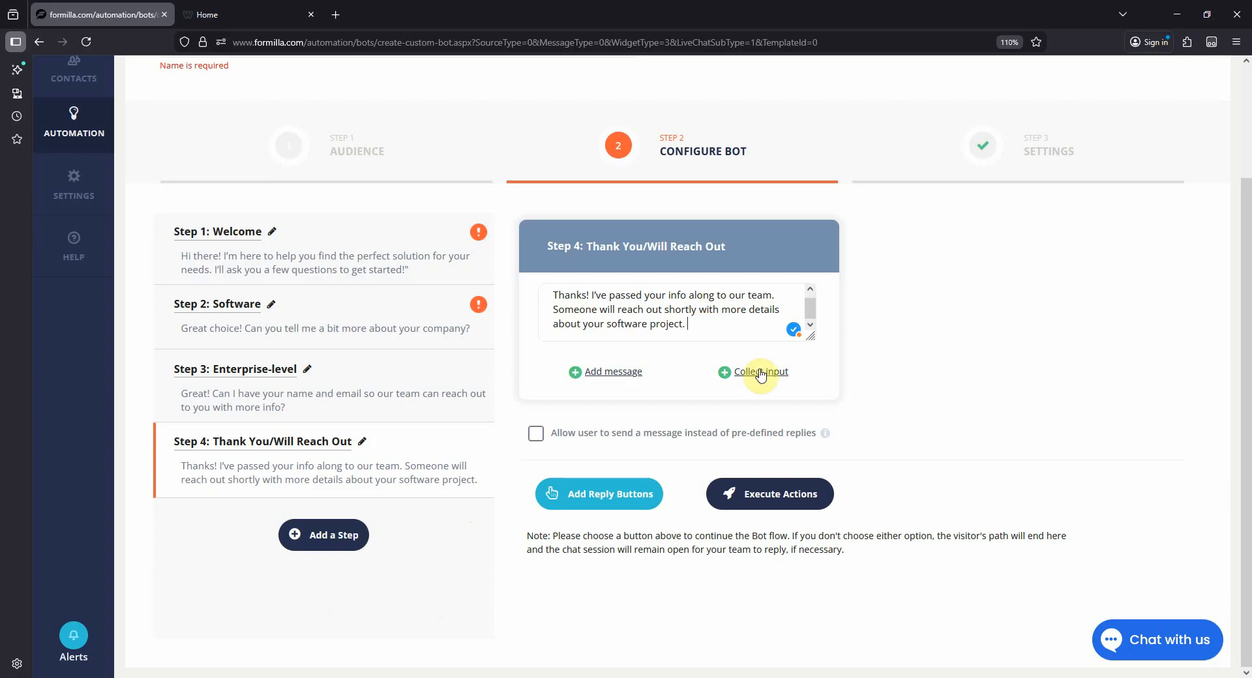
- Add an "End the conversation" action to the Thank You/Will Reach Out step and allow users to send a message instead of pre-defined replies
{"action": "left_click", "coordinate": [779, 495]}
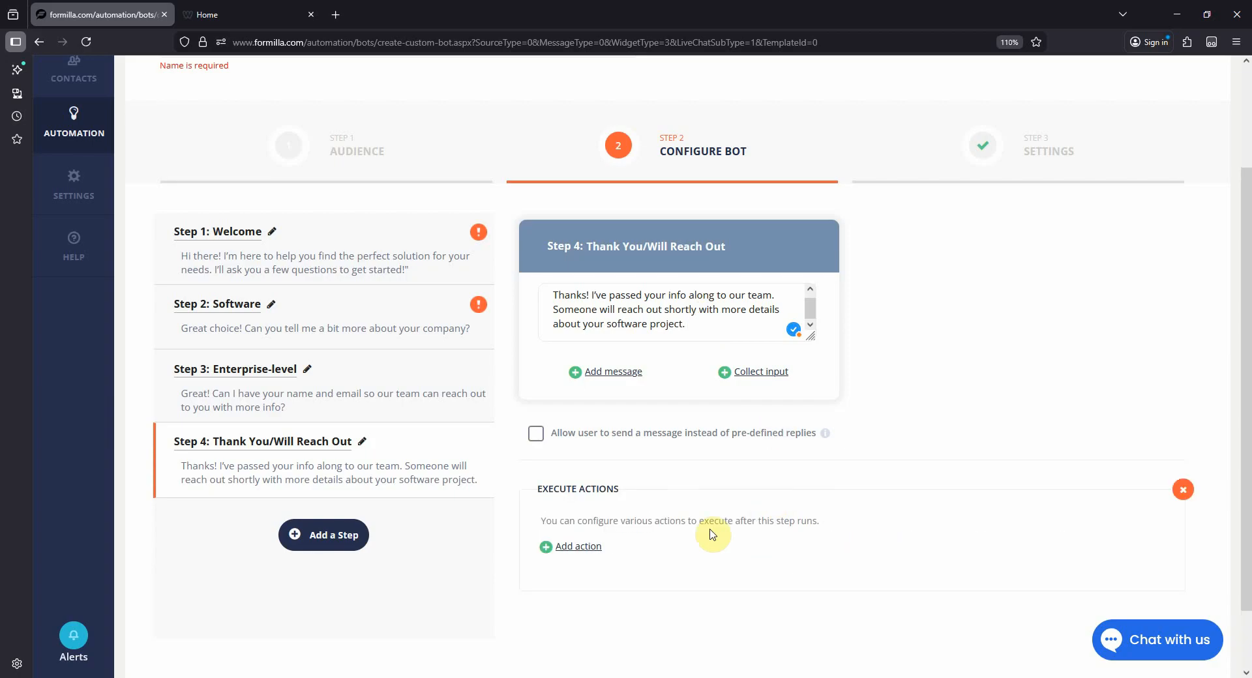
{"action": "left_click", "coordinate": [582, 548]}
{"action": "scroll", "coordinate": [697, 566], "scroll_direction": "down", "scroll_amount": 1}
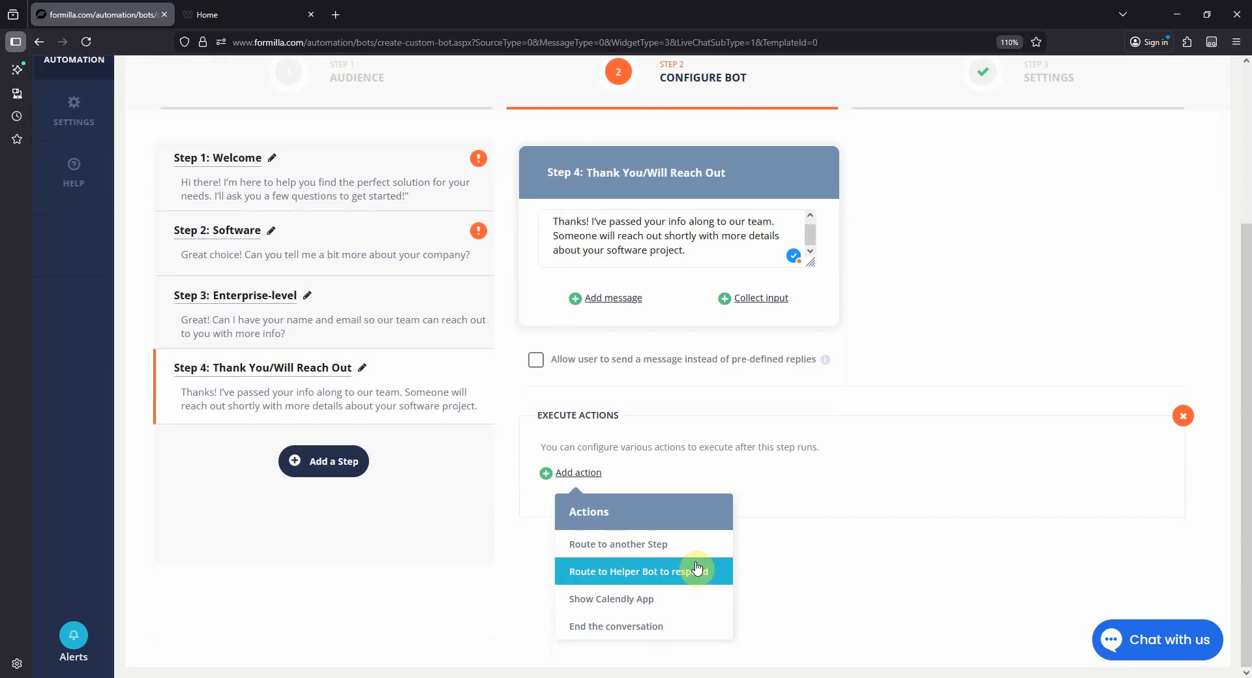
{"action": "left_click", "coordinate": [661, 630]}
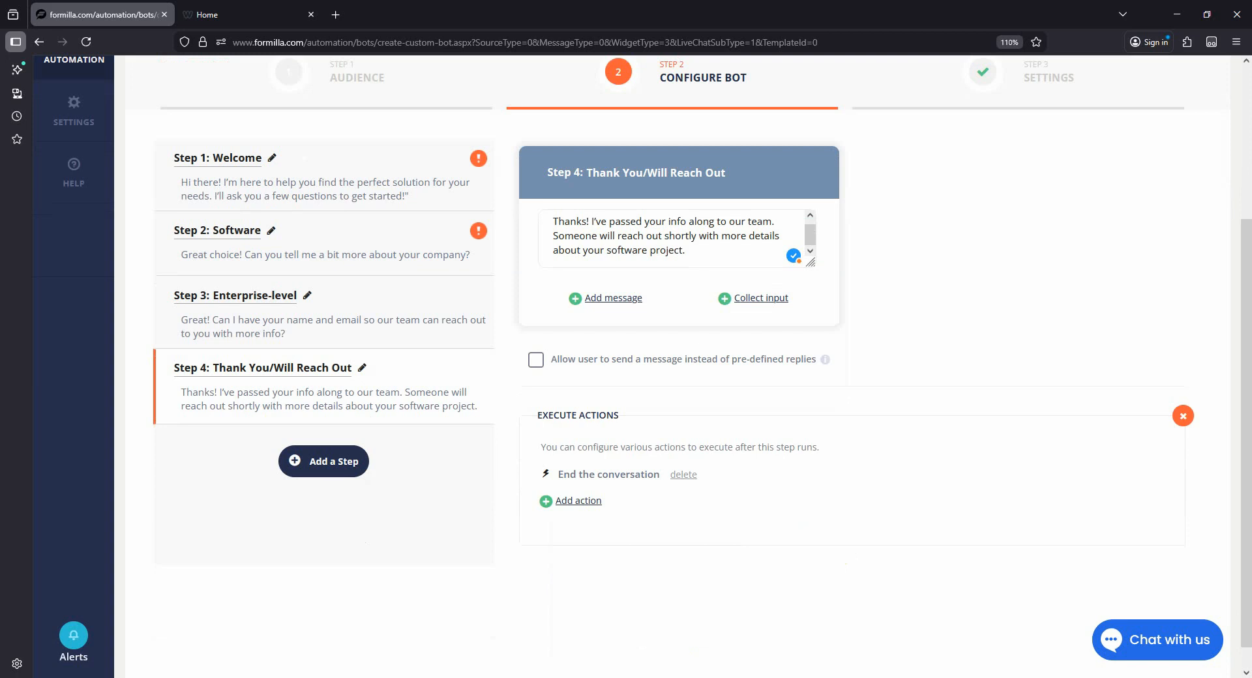
{"action": "left_click", "coordinate": [536, 361]}
- Review the Welcome step's reply buttons and check which ones still need a linked step
{"action": "scroll", "coordinate": [535, 368], "scroll_direction": "up", "scroll_amount": 3}
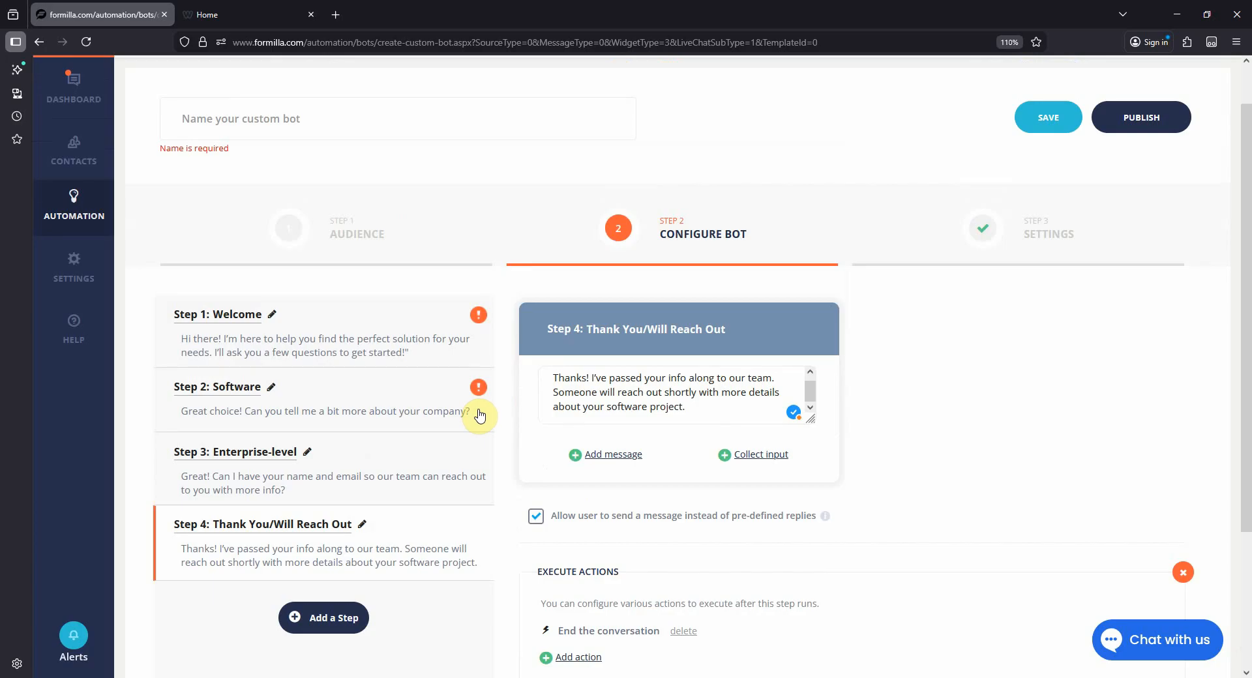
{"action": "left_click", "coordinate": [386, 348]}
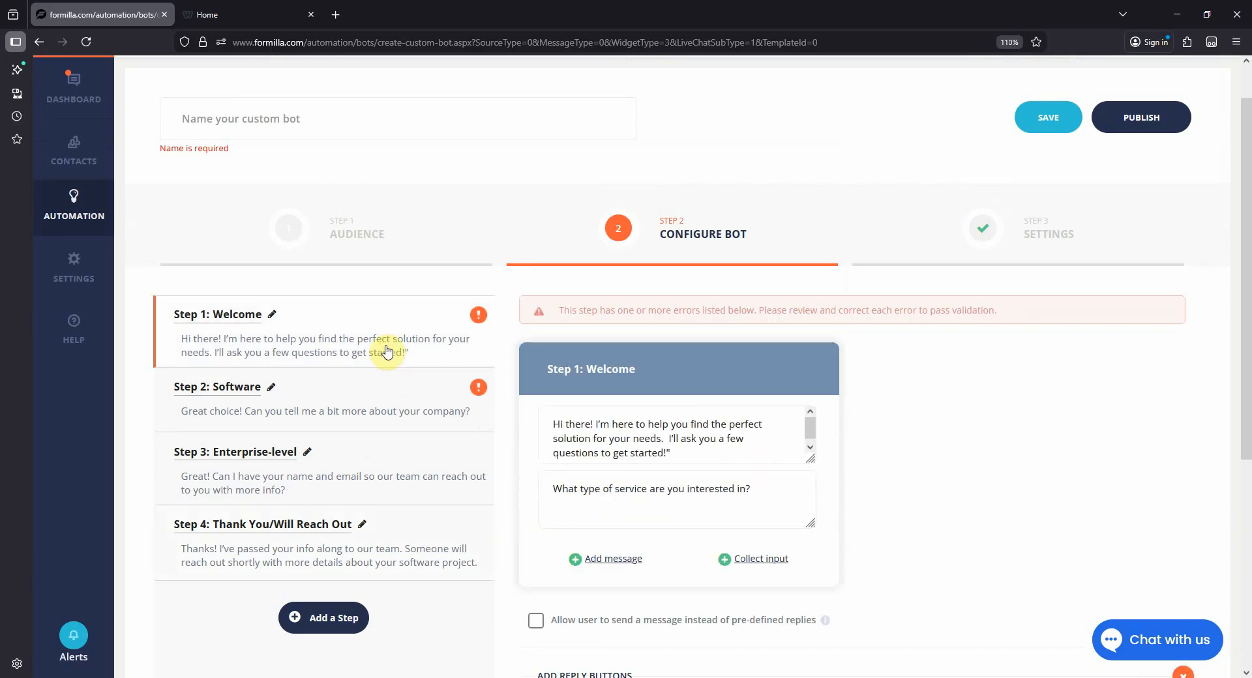
{"action": "scroll", "coordinate": [847, 495], "scroll_direction": "down", "scroll_amount": 4}
{"action": "scroll", "coordinate": [893, 527], "scroll_direction": "down", "scroll_amount": 1}
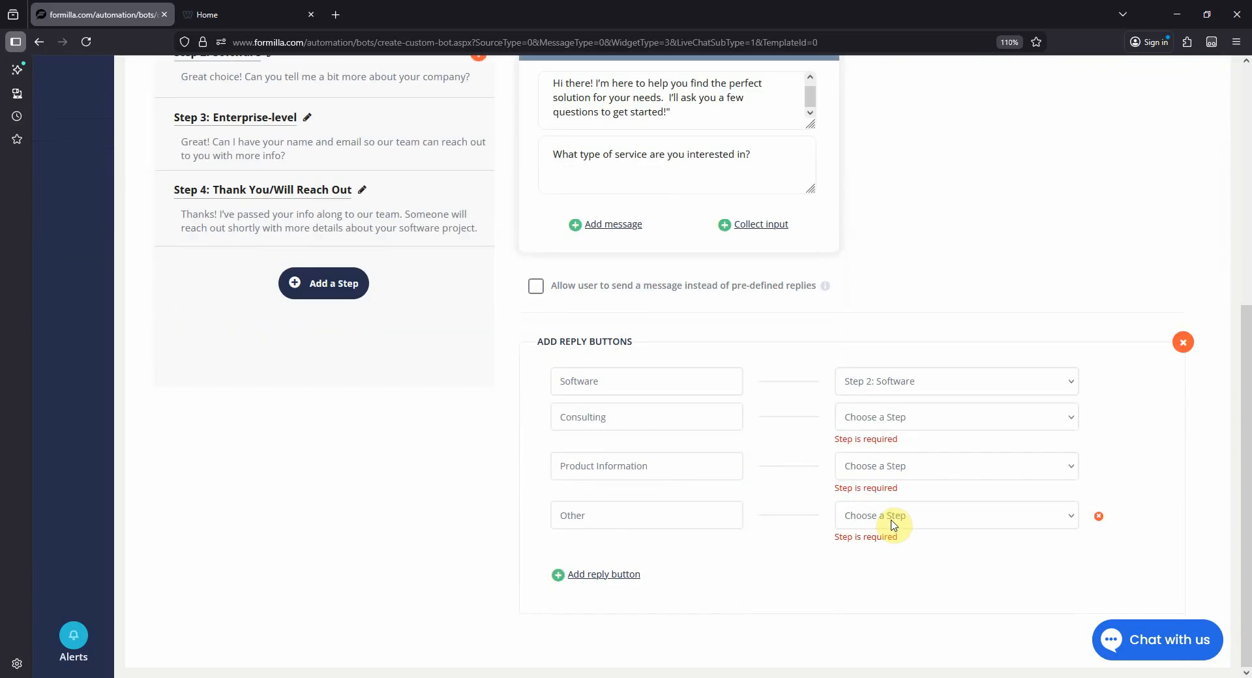
{"action": "mouse_move", "coordinate": [1110, 527]}
{"action": "scroll", "coordinate": [1011, 246], "scroll_direction": "up", "scroll_amount": 6}
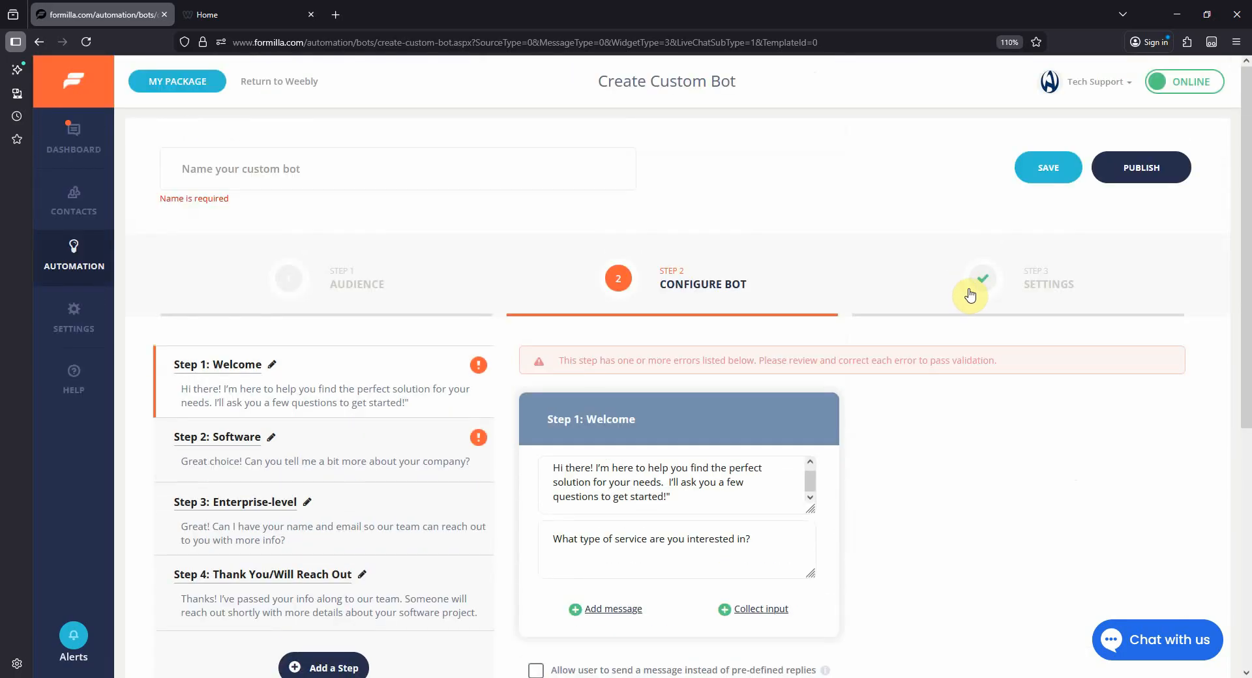
- In the bot's settings, name it "Software Assistant" and make it the first thing users see when starting a chat
{"action": "left_click", "coordinate": [981, 299]}
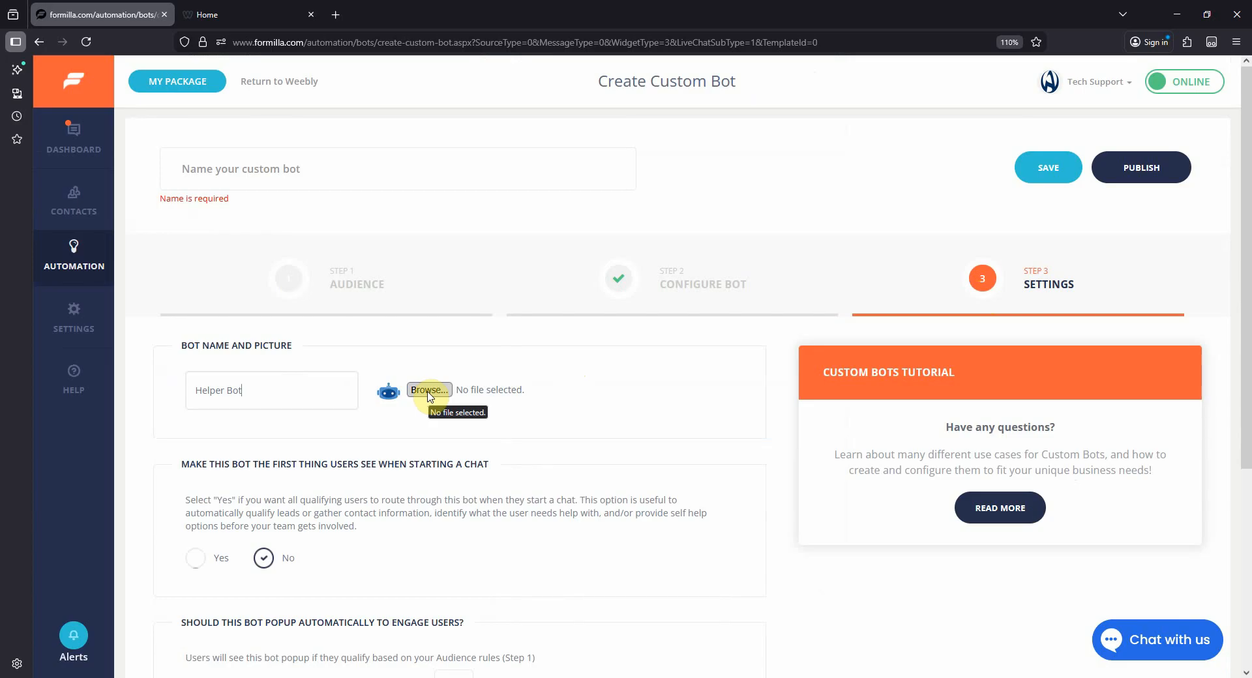
{"action": "left_click_drag", "start_coordinate": [313, 388], "coordinate": [166, 388]}
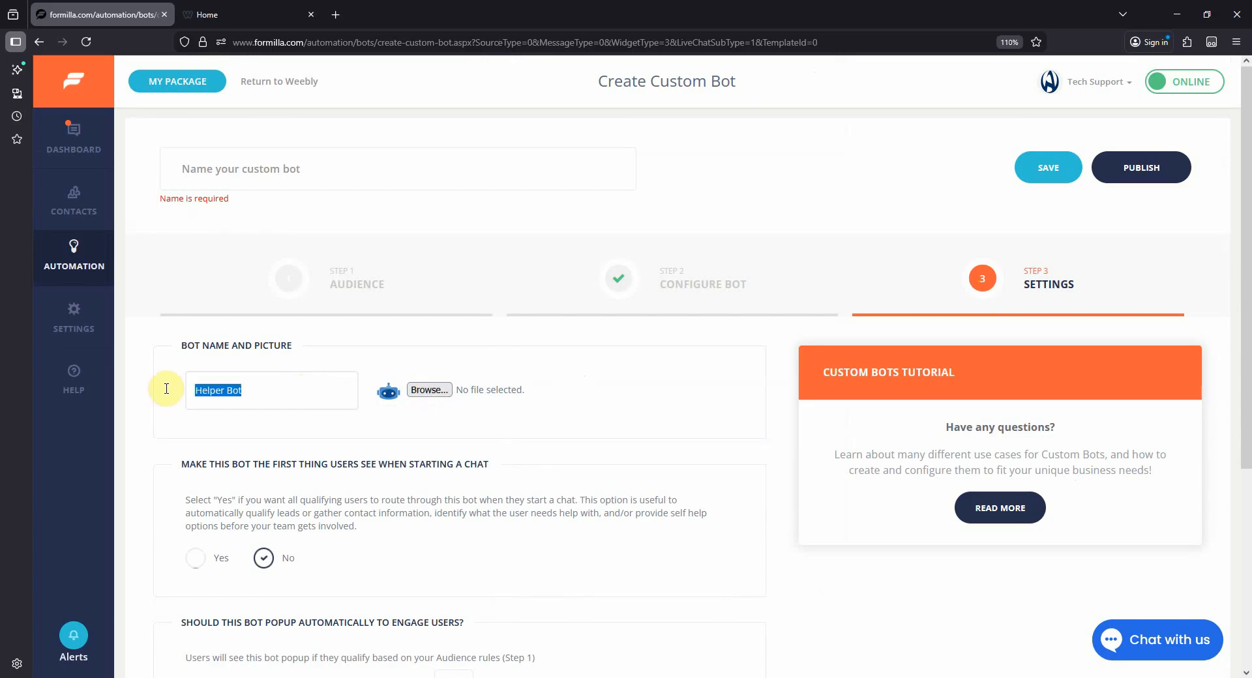
{"action": "type", "text": "Software Assistant"}
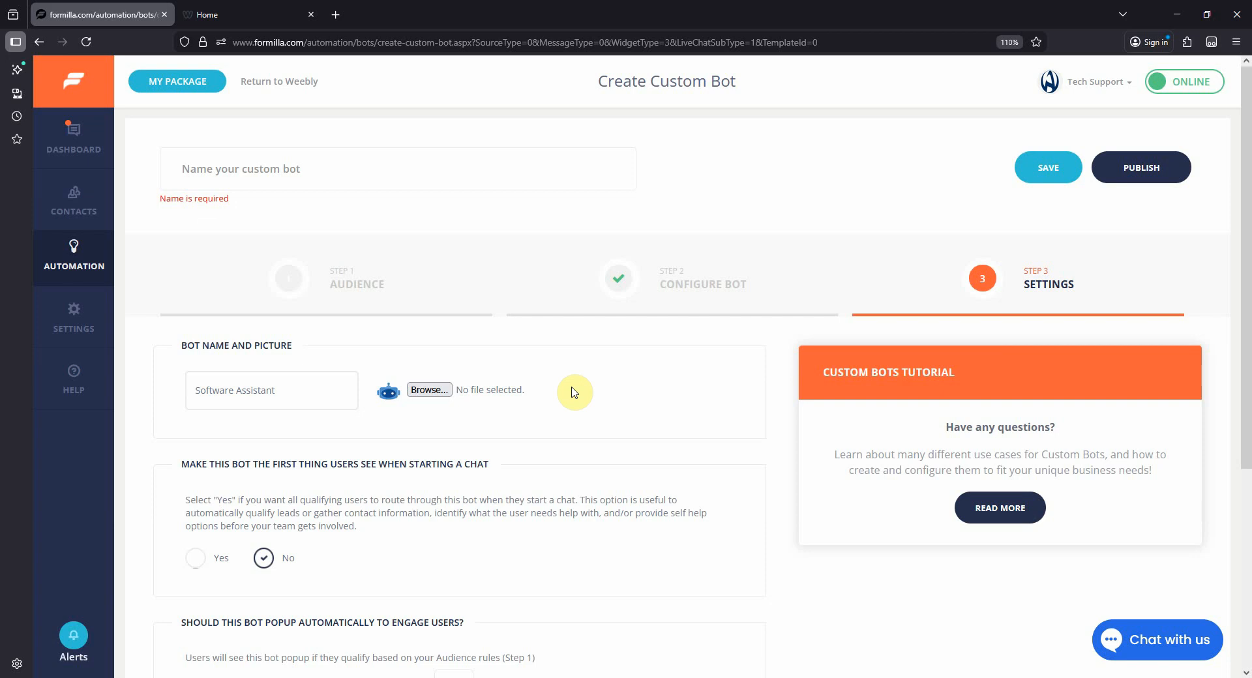
{"action": "scroll", "coordinate": [574, 392], "scroll_direction": "down", "scroll_amount": 3}
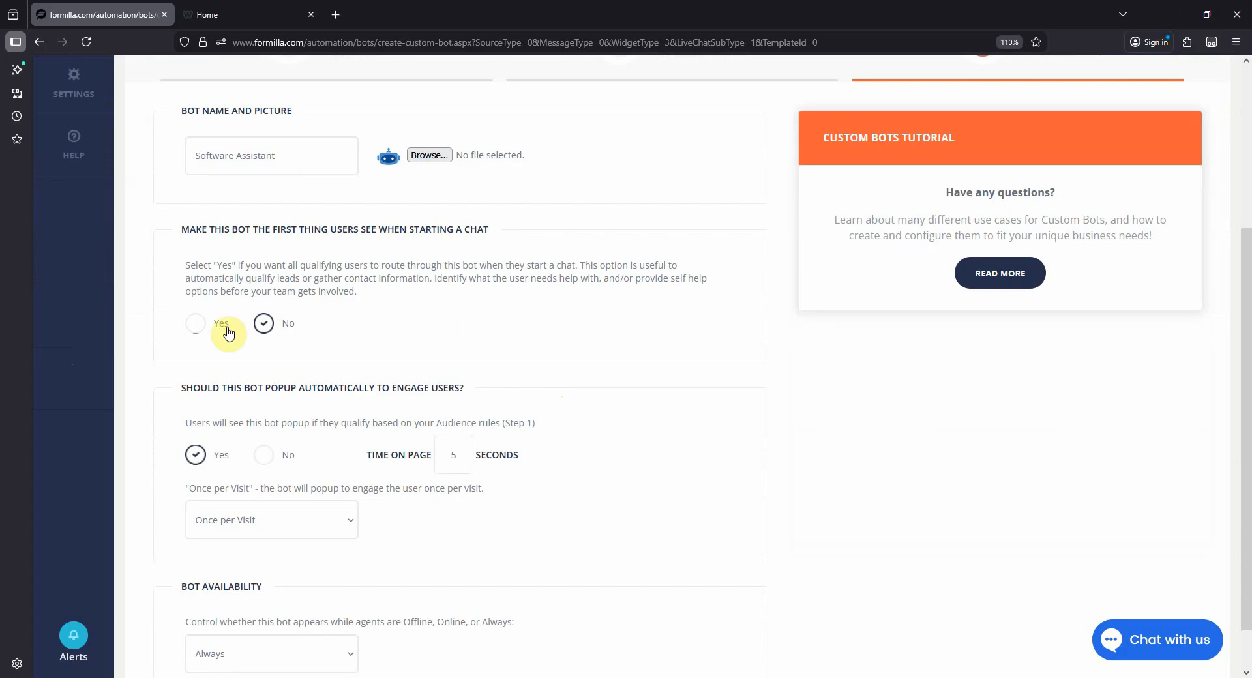
{"action": "left_click", "coordinate": [194, 324]}
- Review the options for how often the bot pops up and for its availability while agents are online or offline
{"action": "scroll", "coordinate": [358, 349], "scroll_direction": "down", "scroll_amount": 1}
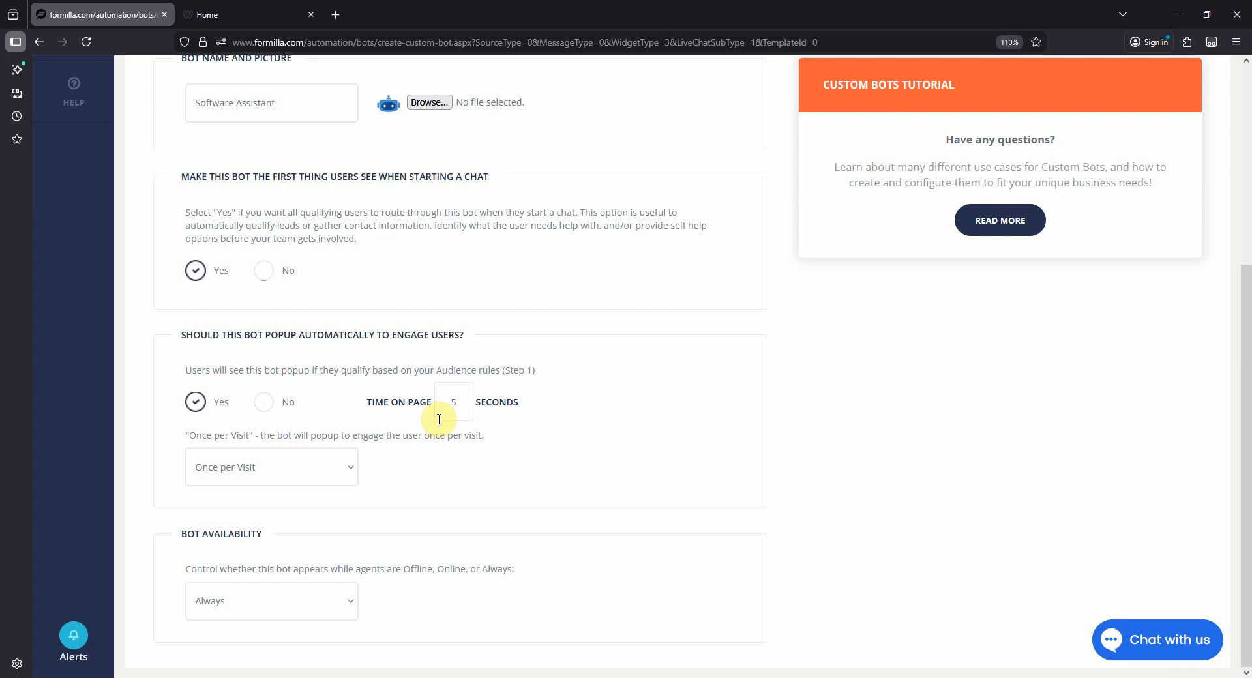
{"action": "left_click", "coordinate": [352, 478]}
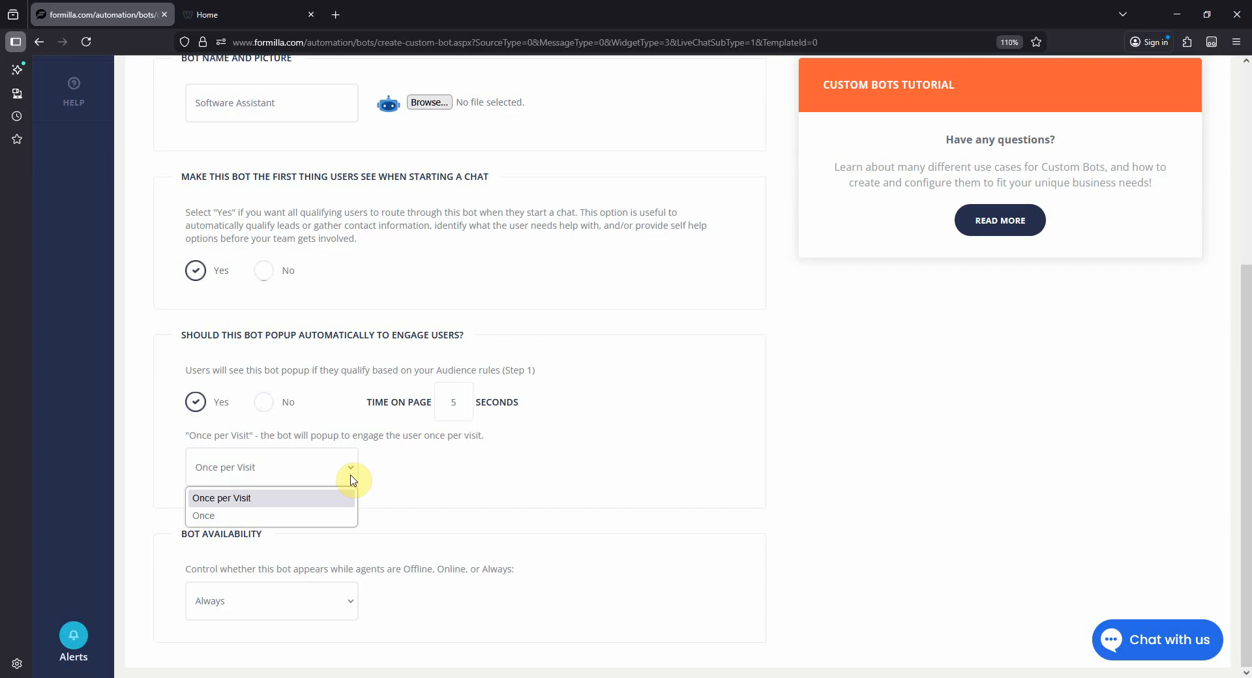
{"action": "left_click", "coordinate": [489, 482]}
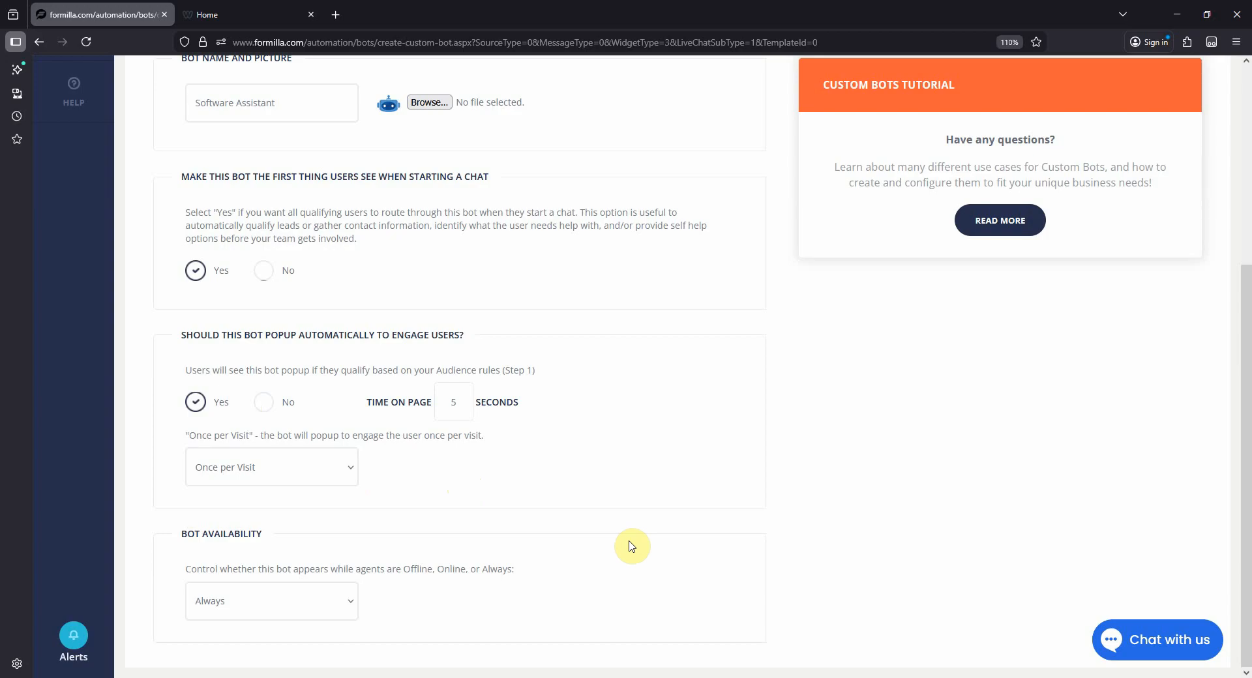
{"action": "left_click", "coordinate": [346, 611]}
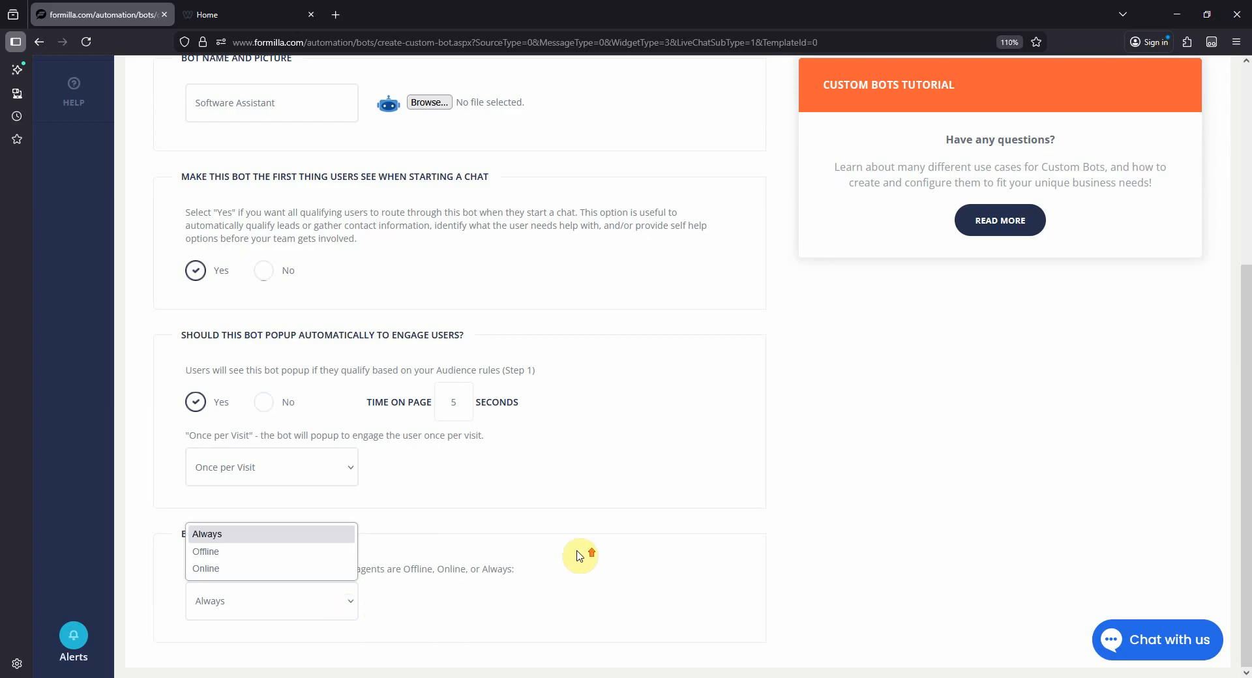
{"action": "left_click", "coordinate": [922, 456]}
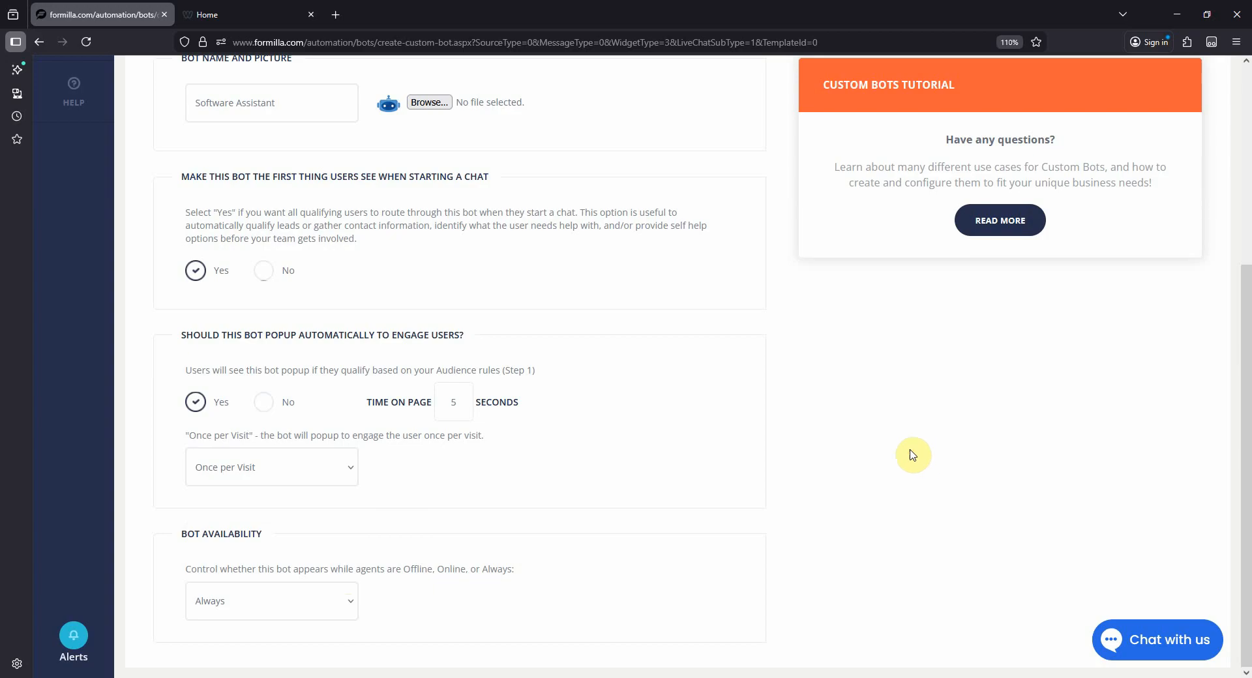
- Name the custom bot "Qualifying Bot" and try to publish it
{"action": "scroll", "coordinate": [914, 452], "scroll_direction": "up", "scroll_amount": 3}
{"action": "scroll", "coordinate": [753, 456], "scroll_direction": "up", "scroll_amount": 1}
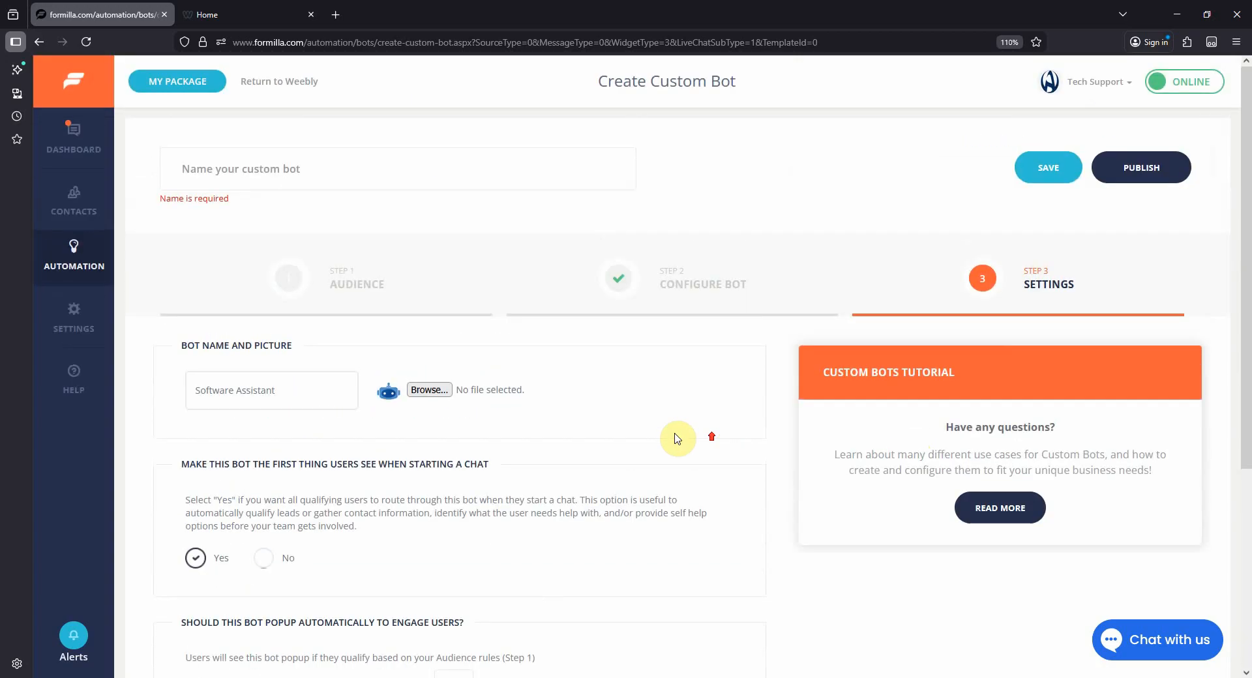
{"action": "left_click", "coordinate": [355, 176]}
{"action": "type", "text": "Quali"}
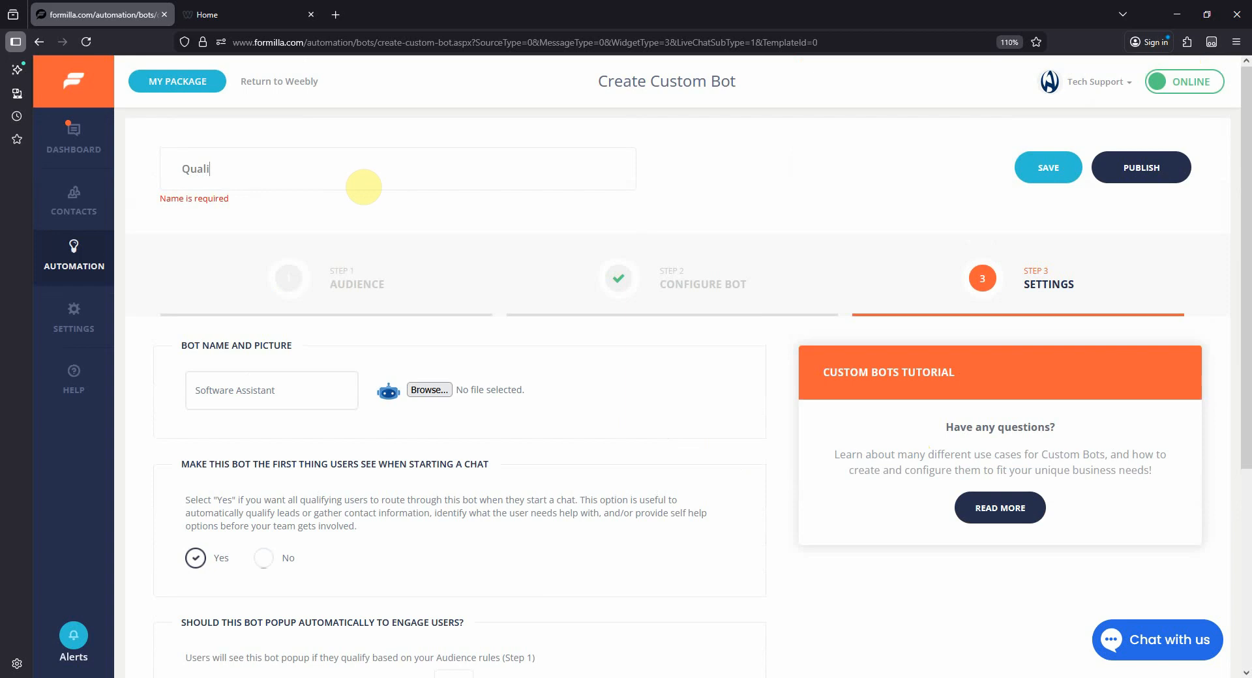
{"action": "type", "text": "fying Bot"}
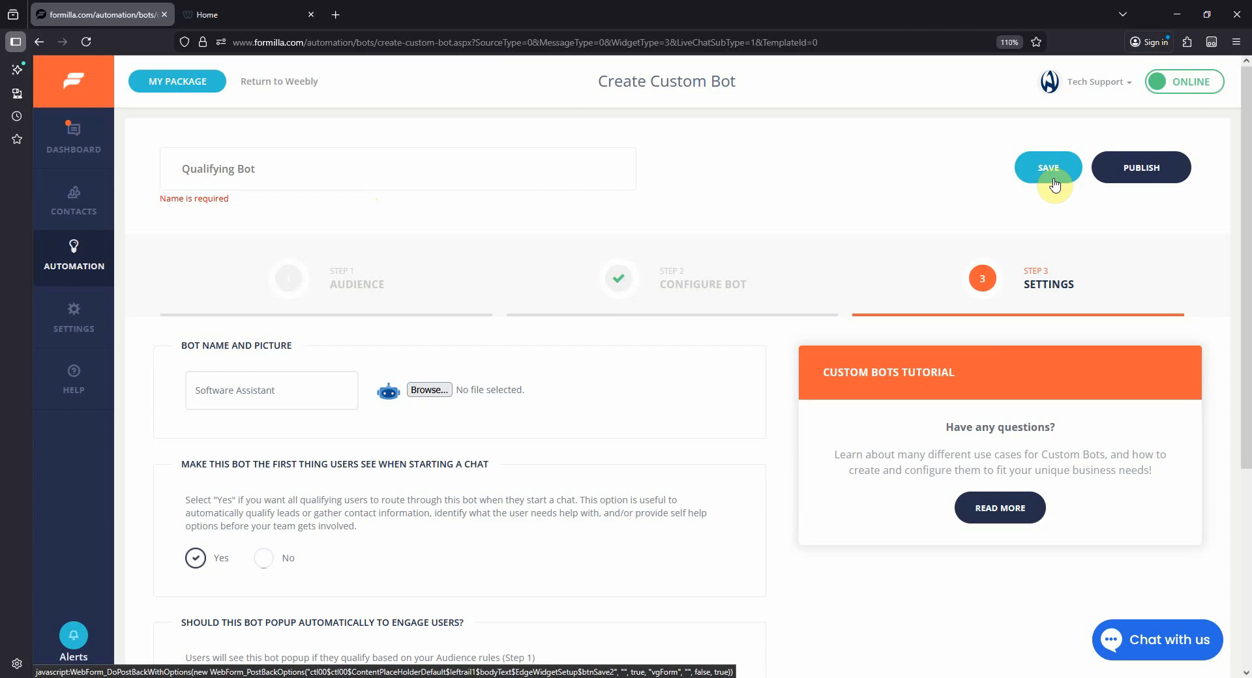
{"action": "left_click", "coordinate": [1129, 184]}
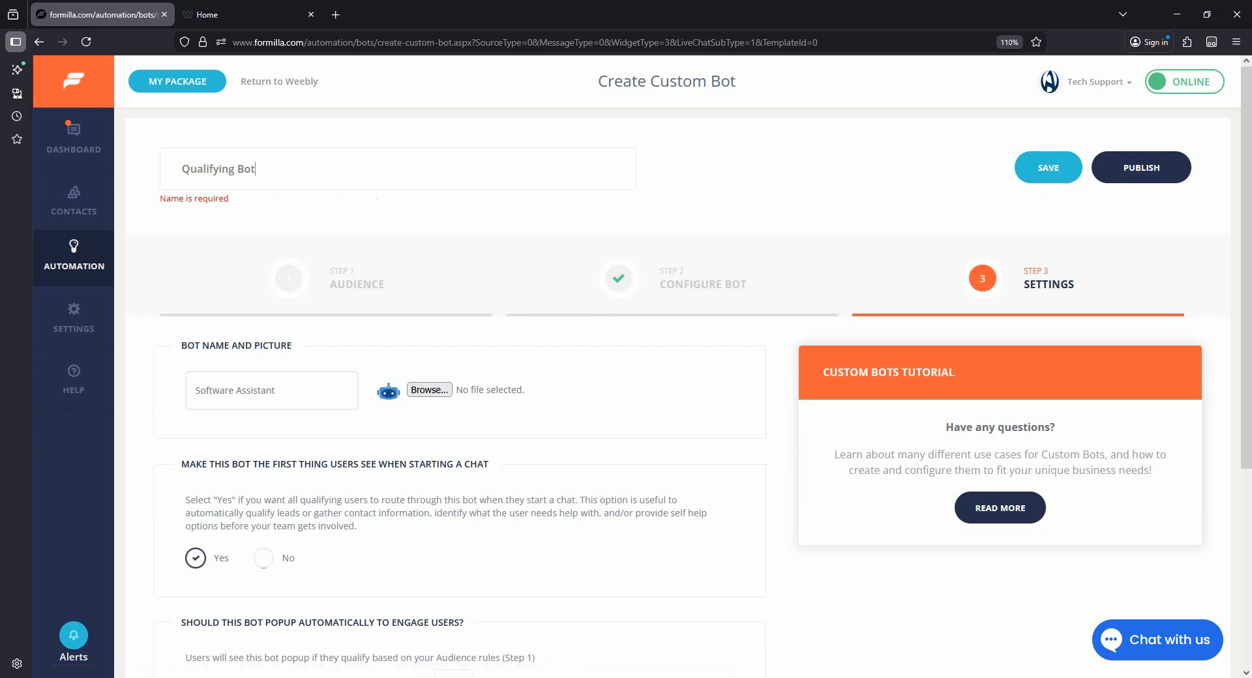
- Switch to the live Weebly site and test the chat bot with the Software and Enterprise-level replies, submitting the visitor's name and email
{"action": "left_click", "coordinate": [1173, 401]}
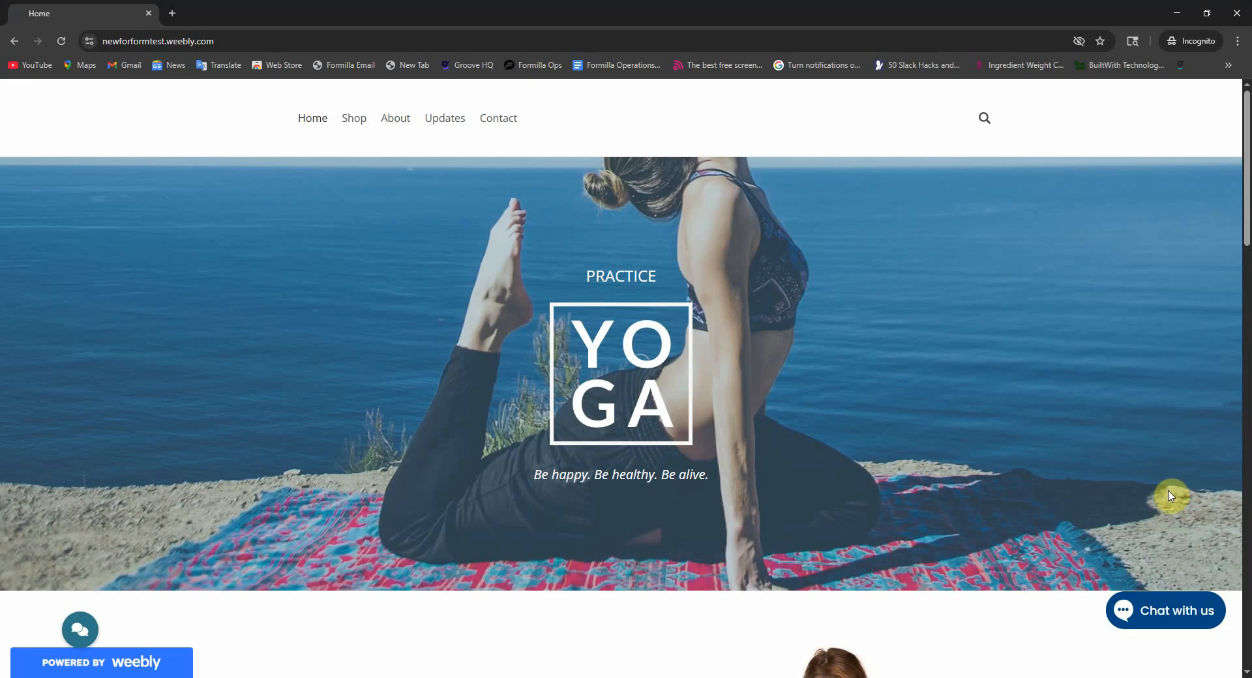
{"action": "left_click", "coordinate": [1165, 610]}
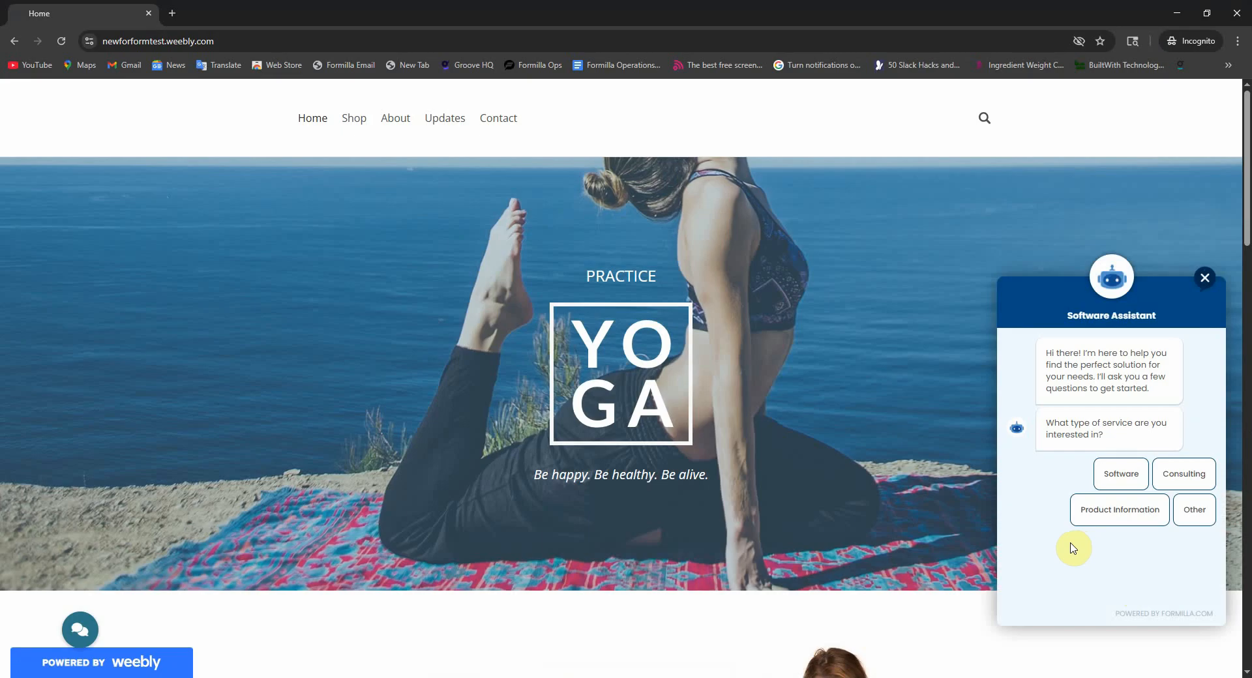
{"action": "left_click", "coordinate": [1120, 480]}
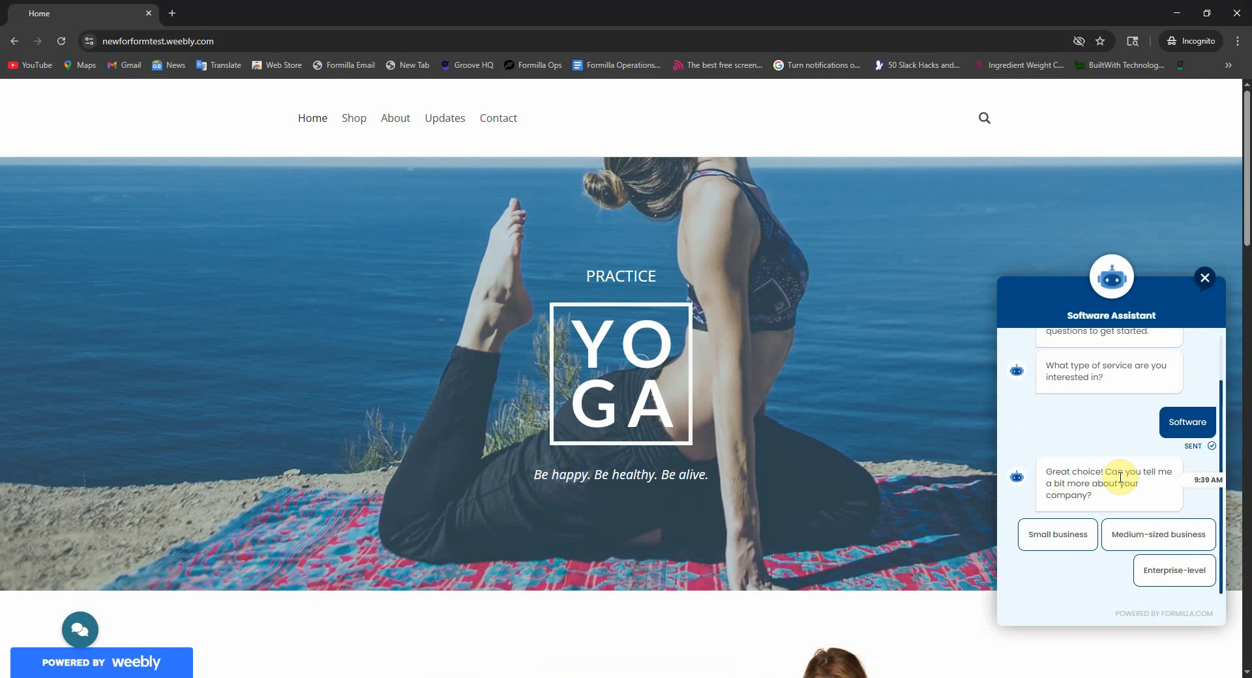
{"action": "left_click", "coordinate": [1150, 575]}
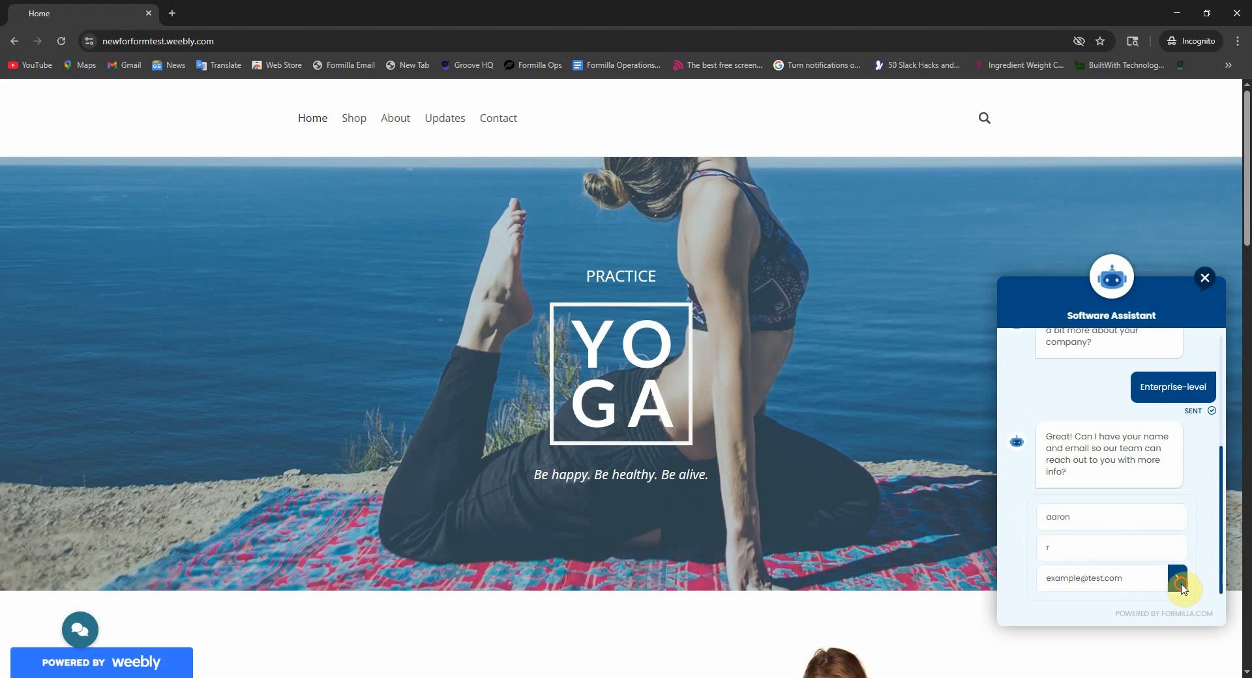
{"action": "left_click", "coordinate": [1180, 584]}
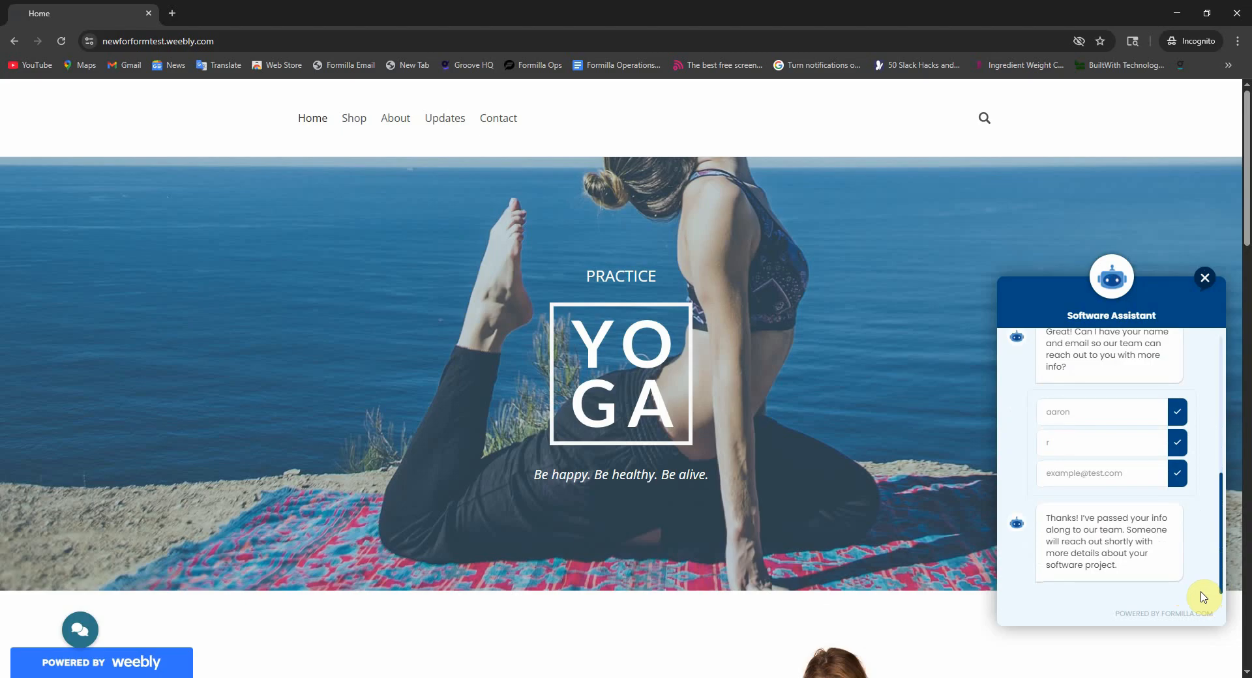
{"action": "left_click", "coordinate": [1177, 13]}
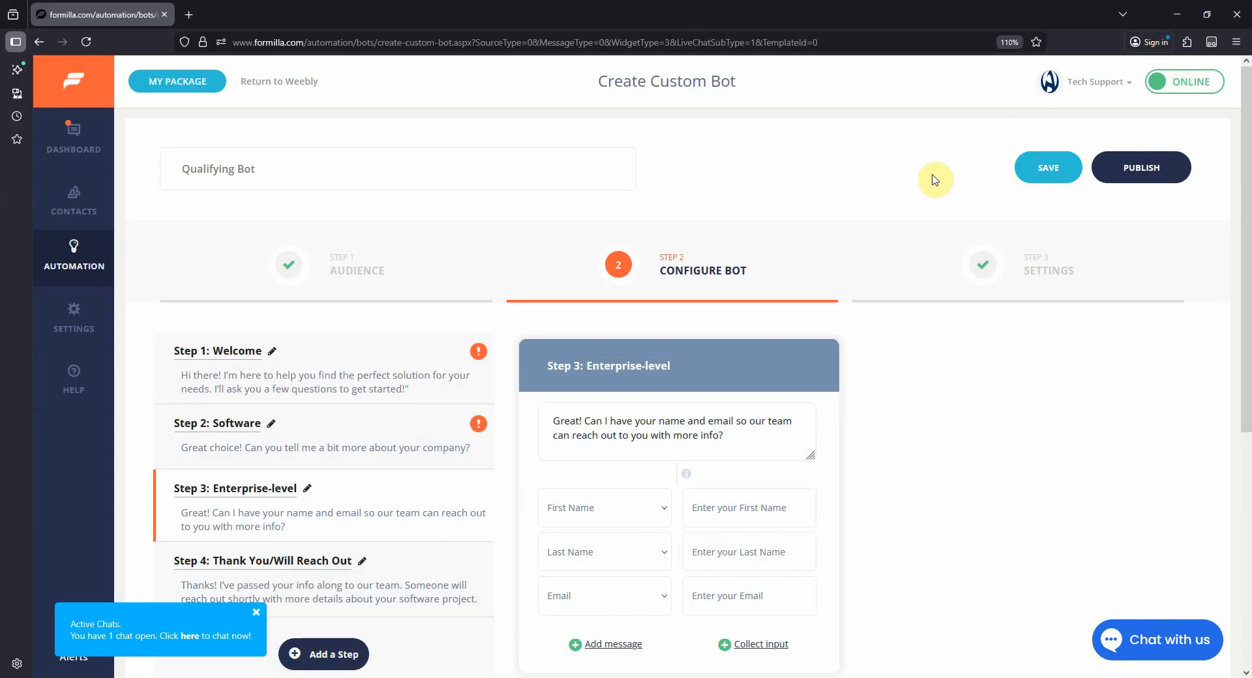